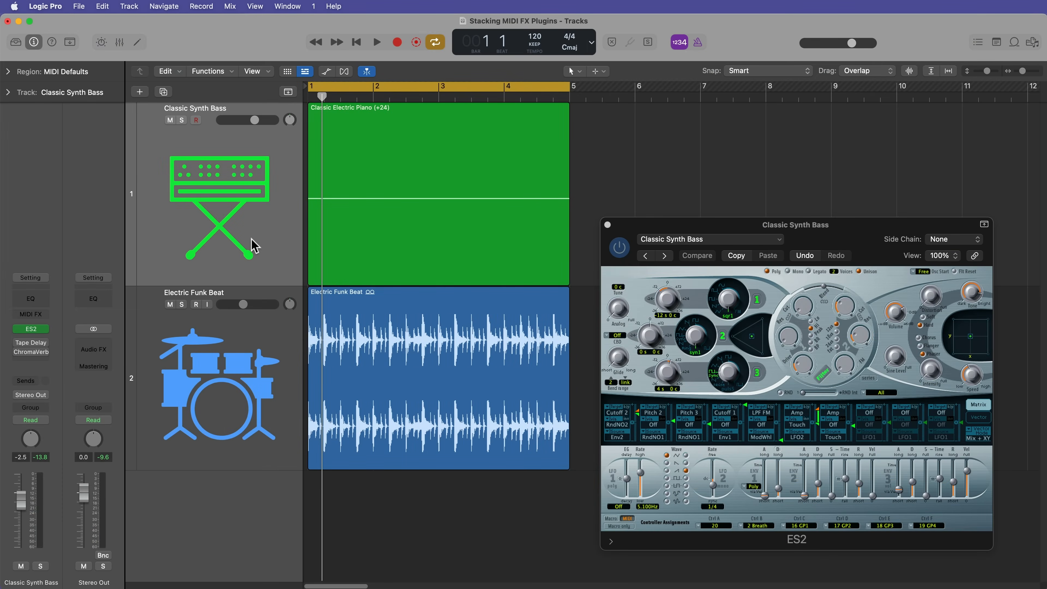
- Mute the Electric Funk Beat track and play back the Classic Electric Piano region on its own
{"action": "left_click", "coordinate": [181, 177]}
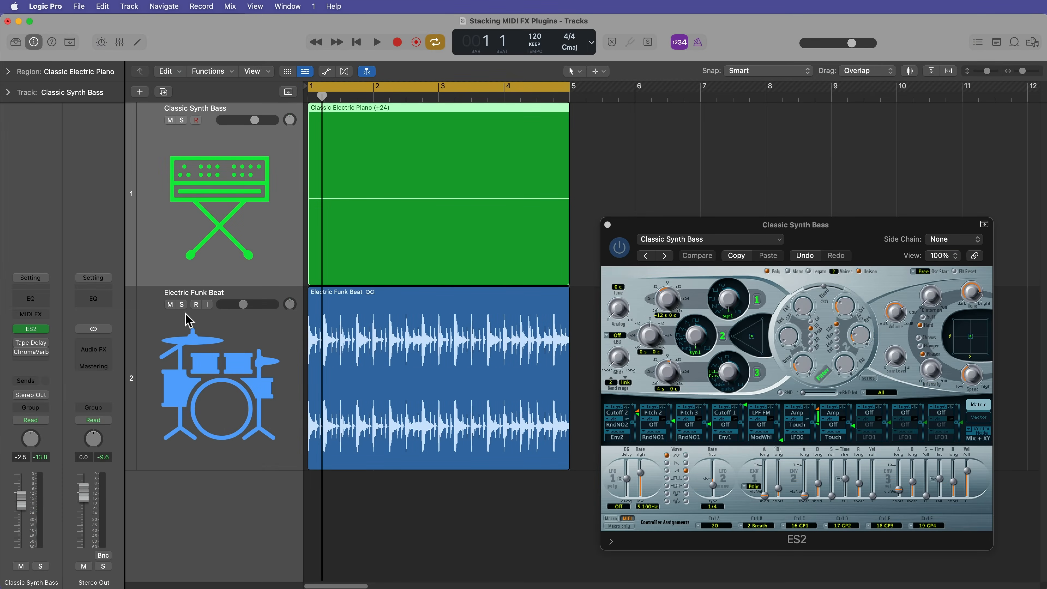
{"action": "left_click", "coordinate": [169, 304]}
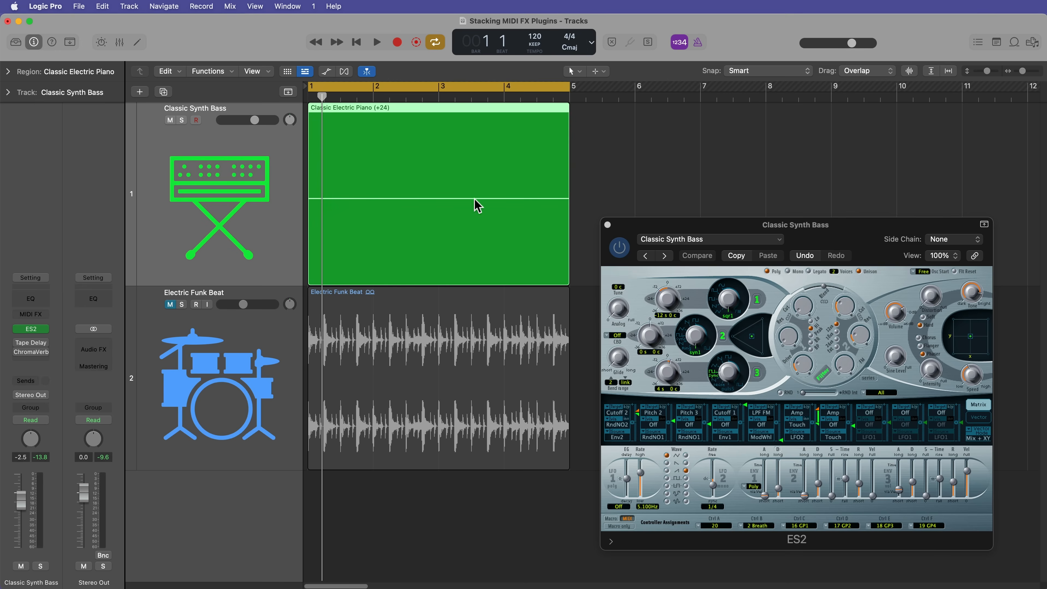
{"action": "key", "text": "space"}
{"action": "key", "text": "space"}
{"action": "key", "text": "space"}
{"action": "key", "text": "space"}
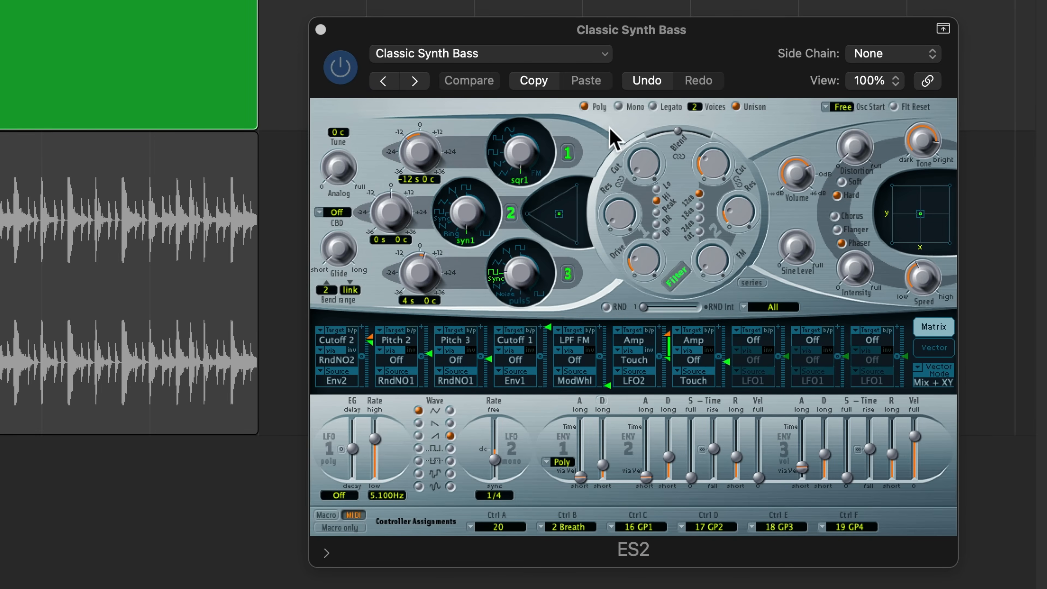
- Set the ES2 synth to 10 voices and insert Chord Trigger as a MIDI effect on the Classic Synth Bass track
{"action": "left_click_drag", "start_coordinate": [695, 107], "coordinate": [701, 75]}
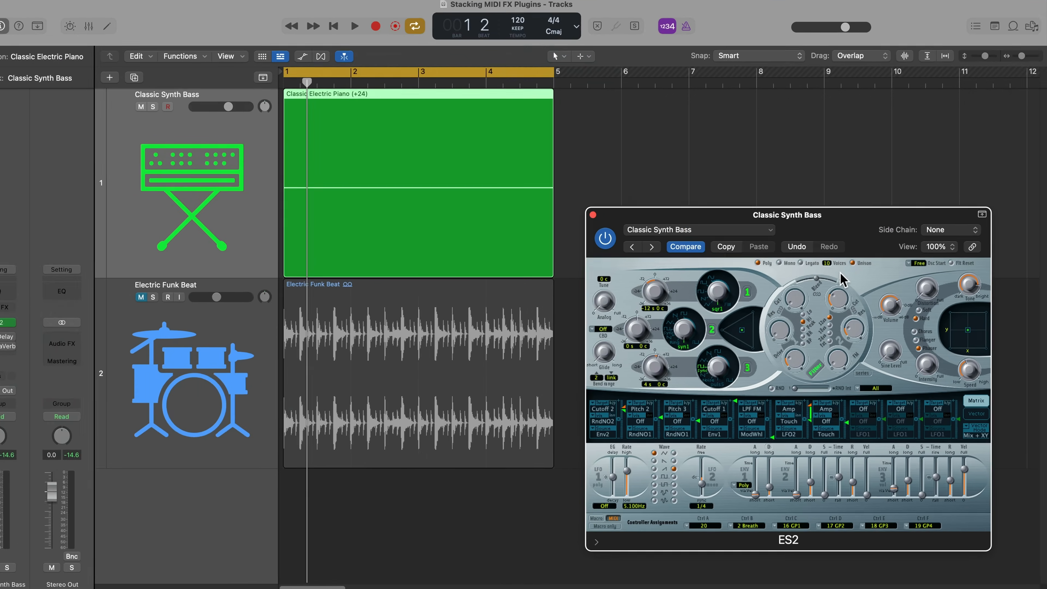
{"action": "left_click", "coordinate": [40, 318]}
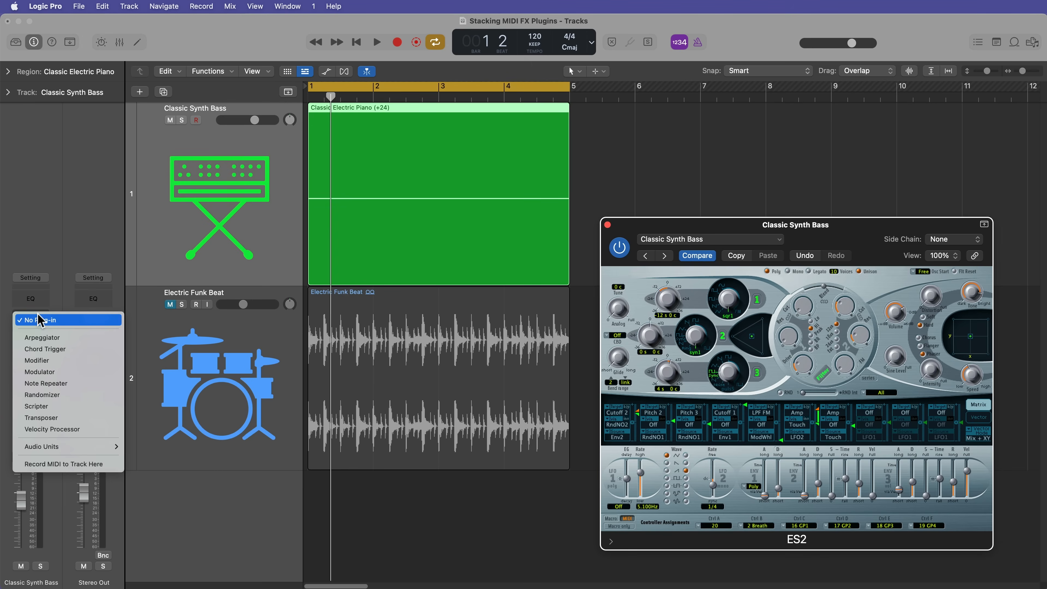
{"action": "left_click", "coordinate": [47, 350]}
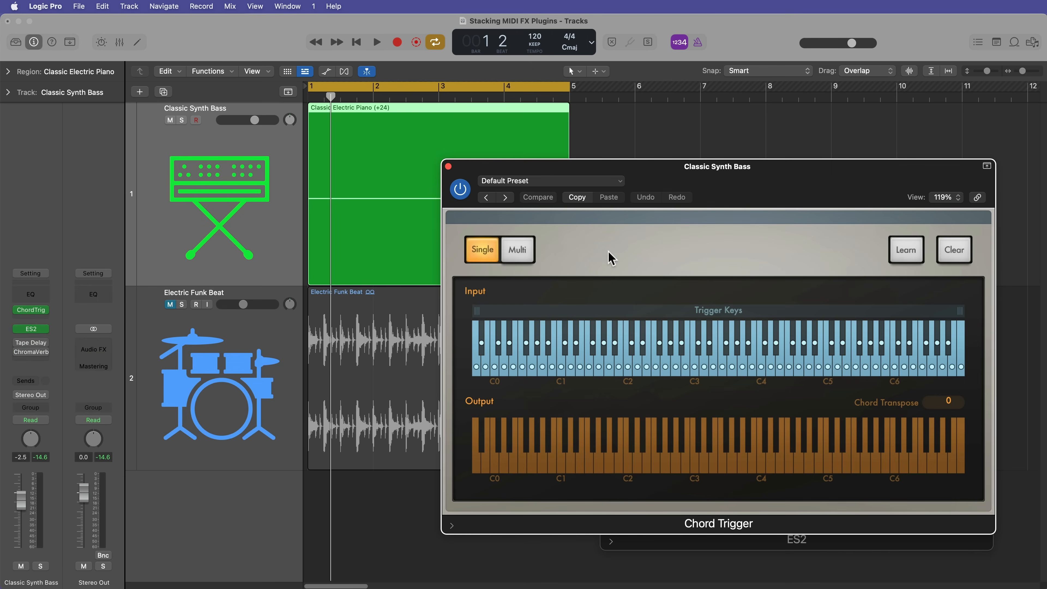
{"action": "left_click_drag", "start_coordinate": [783, 181], "coordinate": [801, 192]}
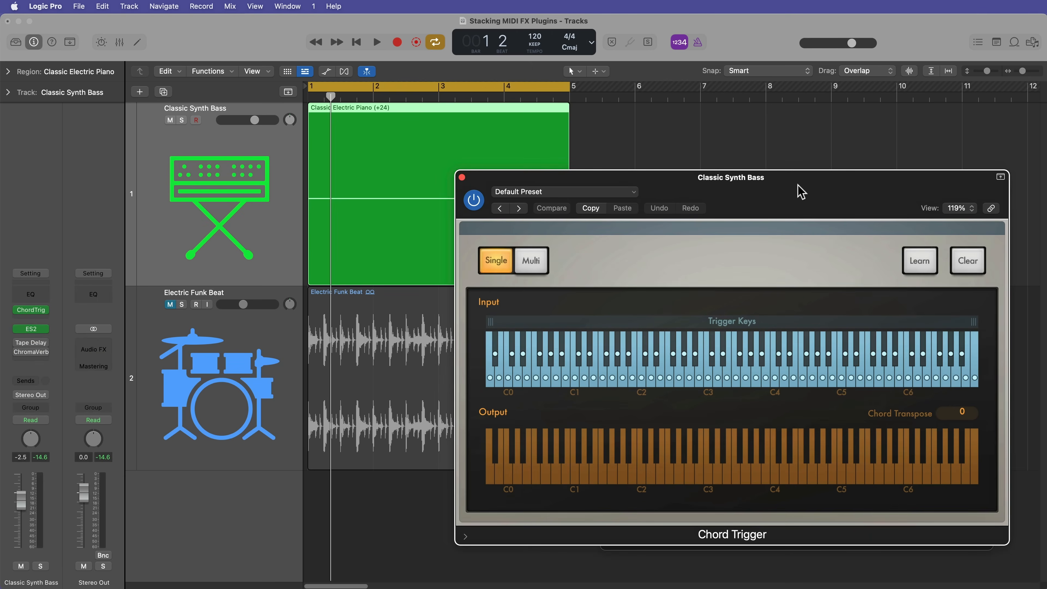
{"action": "left_click", "coordinate": [754, 379]}
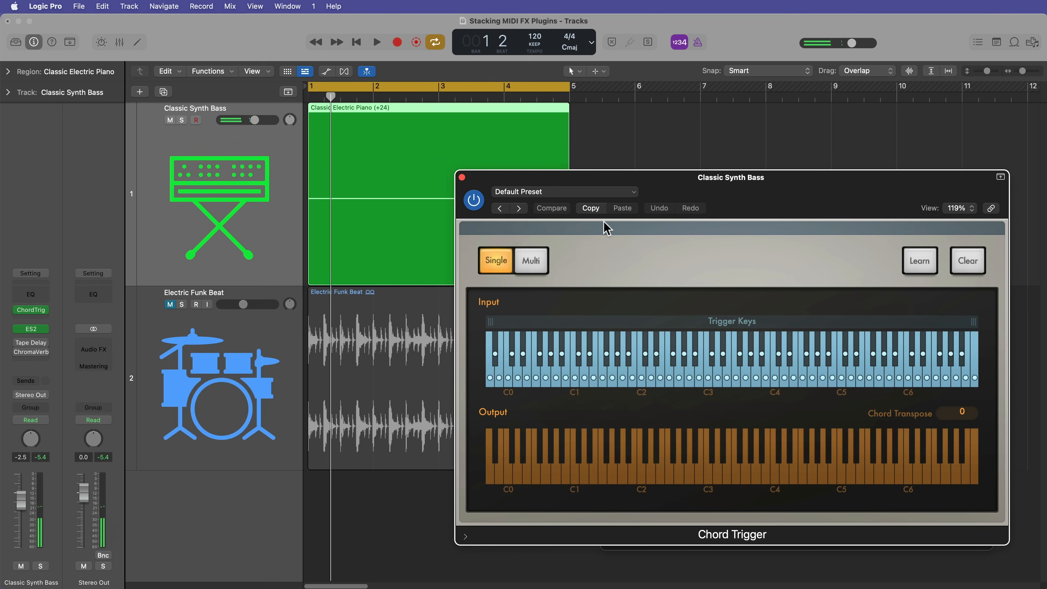
- Load the Pop Right Hand preset from the Multi keyboard voicings into Chord Trigger and reposition the plug-in window
{"action": "left_click", "coordinate": [574, 193]}
{"action": "left_click", "coordinate": [807, 184]}
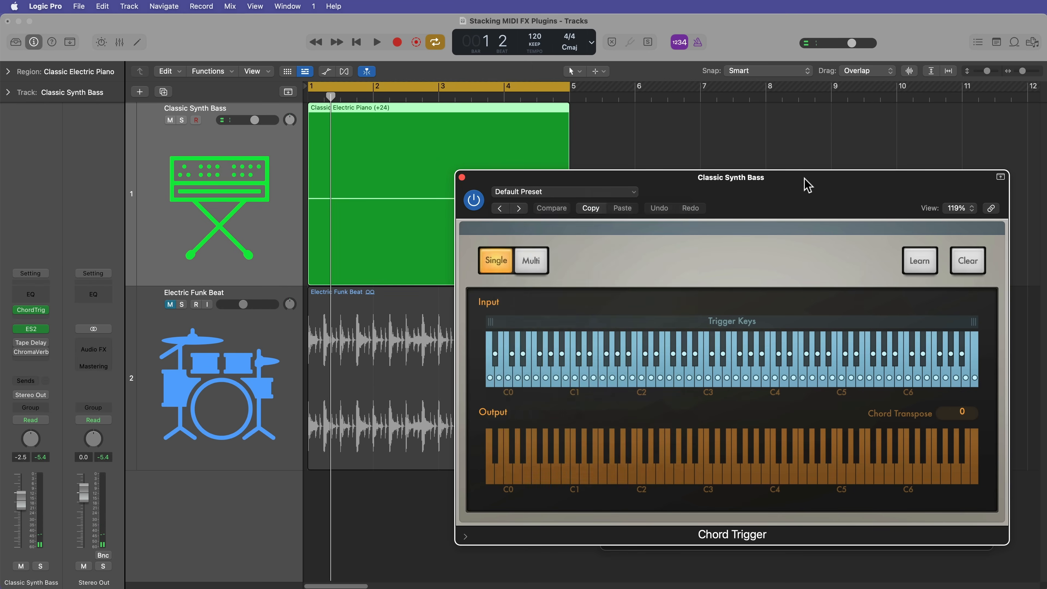
{"action": "left_click_drag", "start_coordinate": [806, 184], "coordinate": [647, 46]}
{"action": "left_click", "coordinate": [416, 62]}
{"action": "mouse_move", "coordinate": [491, 326]}
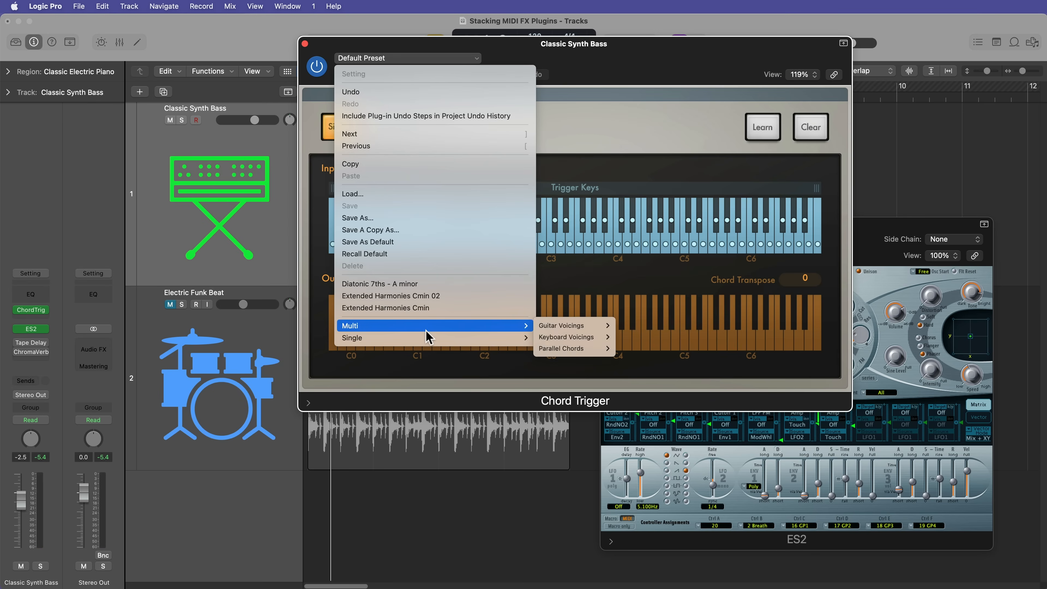
{"action": "mouse_move", "coordinate": [571, 337]}
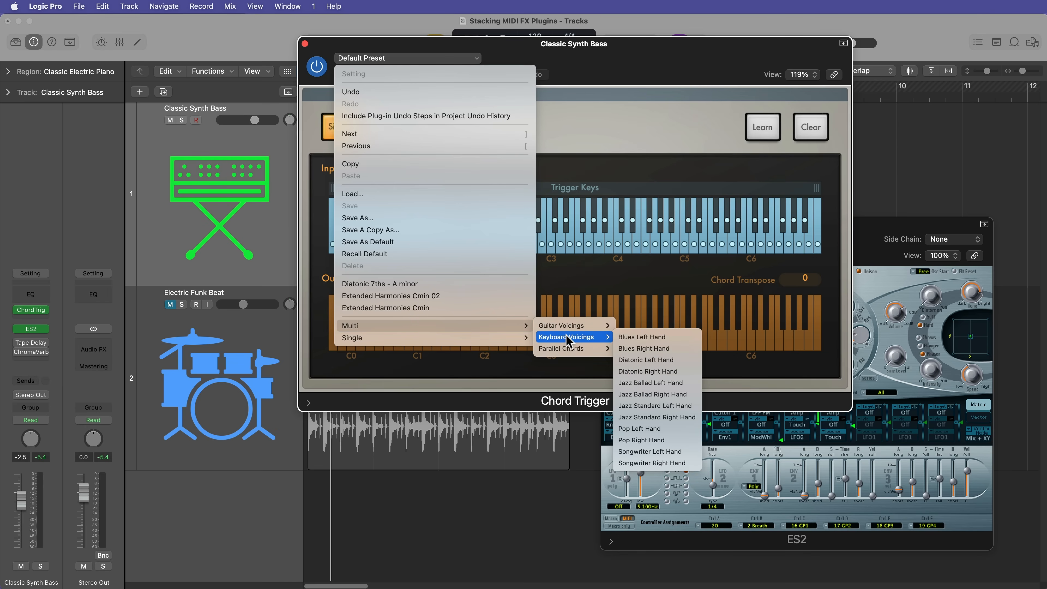
{"action": "left_click", "coordinate": [660, 439]}
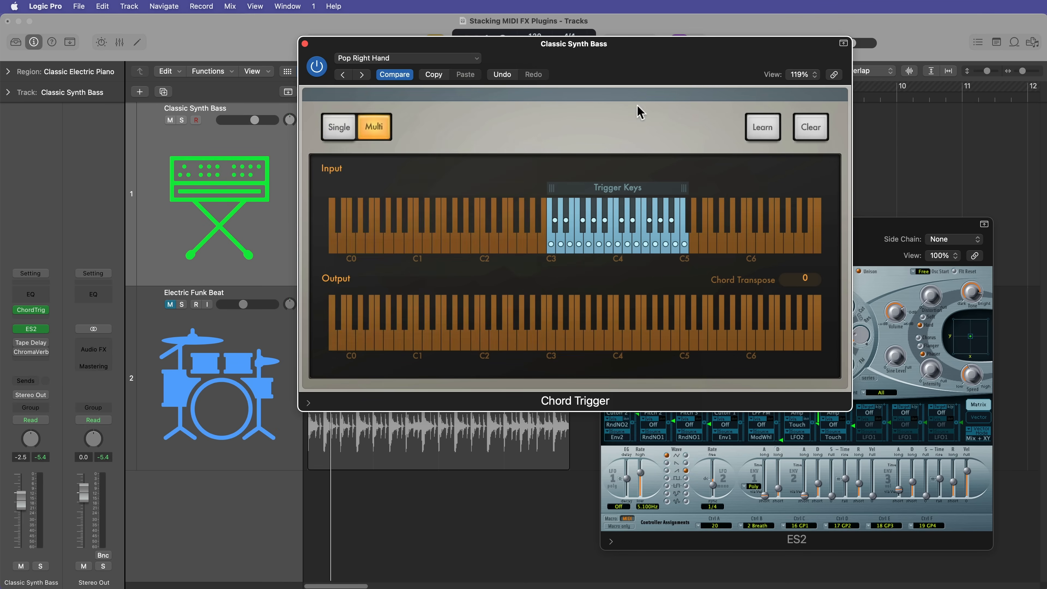
{"action": "left_click_drag", "start_coordinate": [658, 58], "coordinate": [829, 208]}
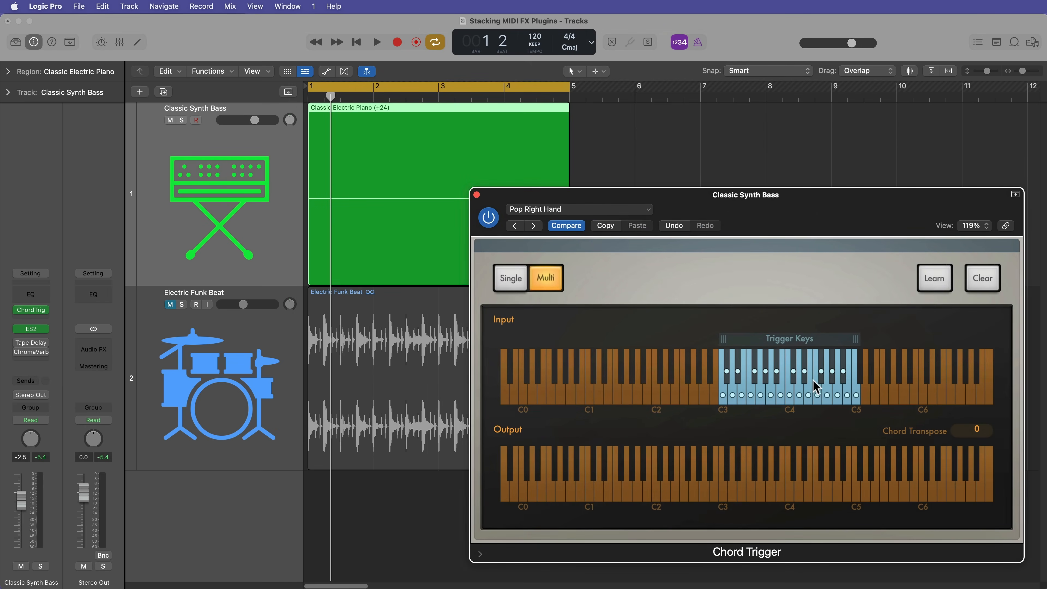
- Audition a Chord Trigger trigger key and play back the synth region through the new voicings
{"action": "left_click", "coordinate": [776, 398]}
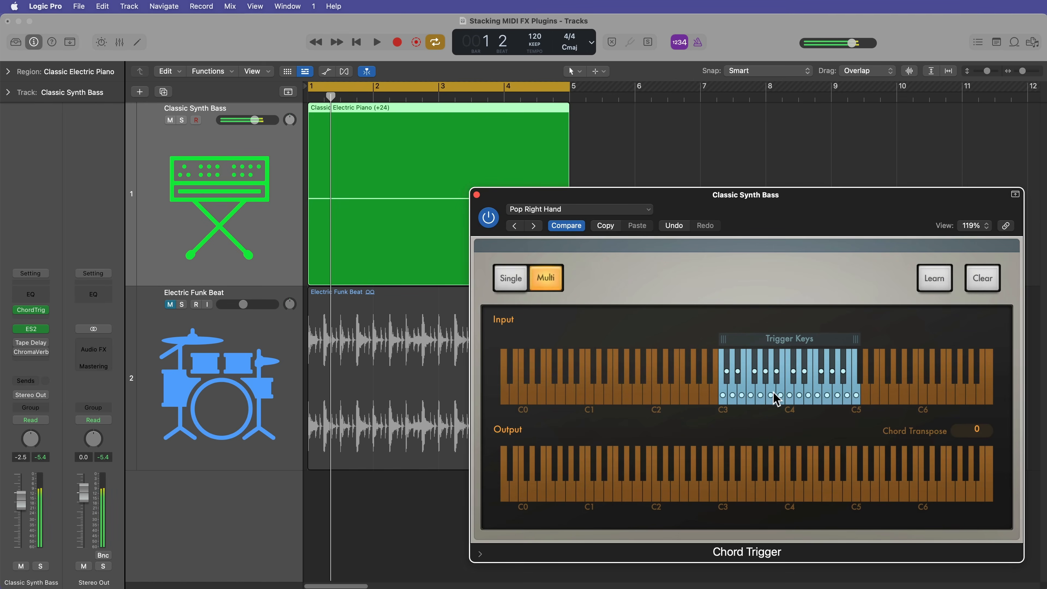
{"action": "left_click", "coordinate": [774, 396]}
{"action": "left_click", "coordinate": [774, 396]}
{"action": "key", "text": "space"}
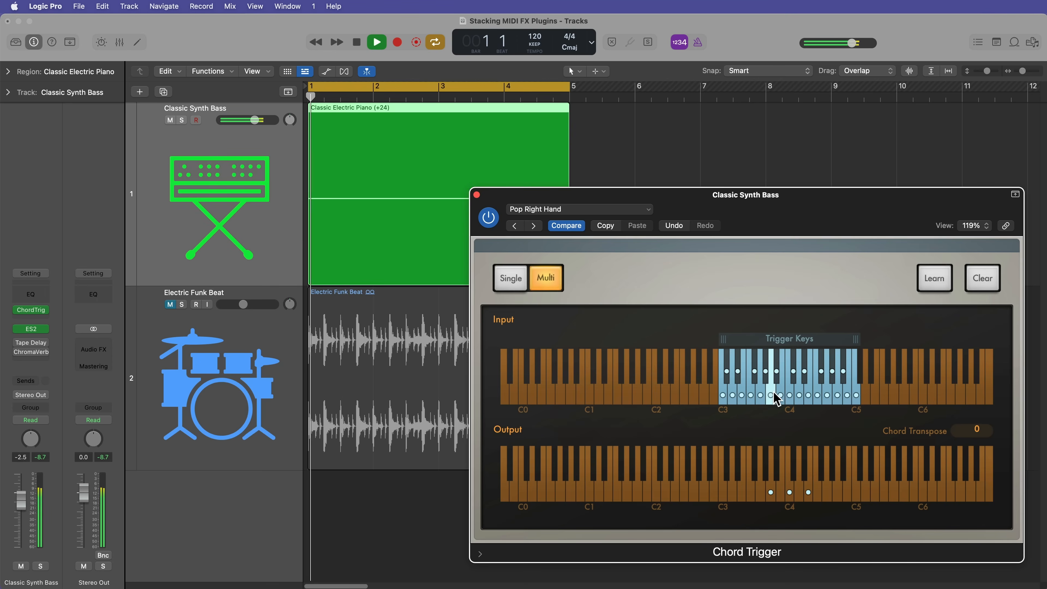
{"action": "key", "text": "space"}
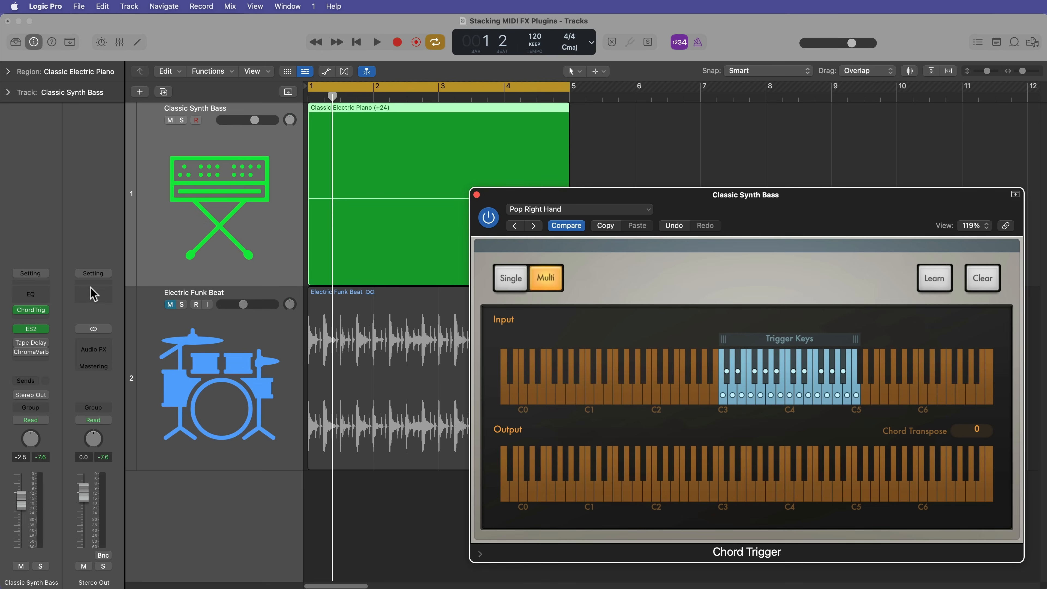
- Insert an Arpeggiator after Chord Trigger, set Variation 2 and an octave range of 2, and play back the region
{"action": "left_click", "coordinate": [31, 321]}
{"action": "left_click", "coordinate": [58, 341]}
{"action": "left_click_drag", "start_coordinate": [862, 90], "coordinate": [859, 96]}
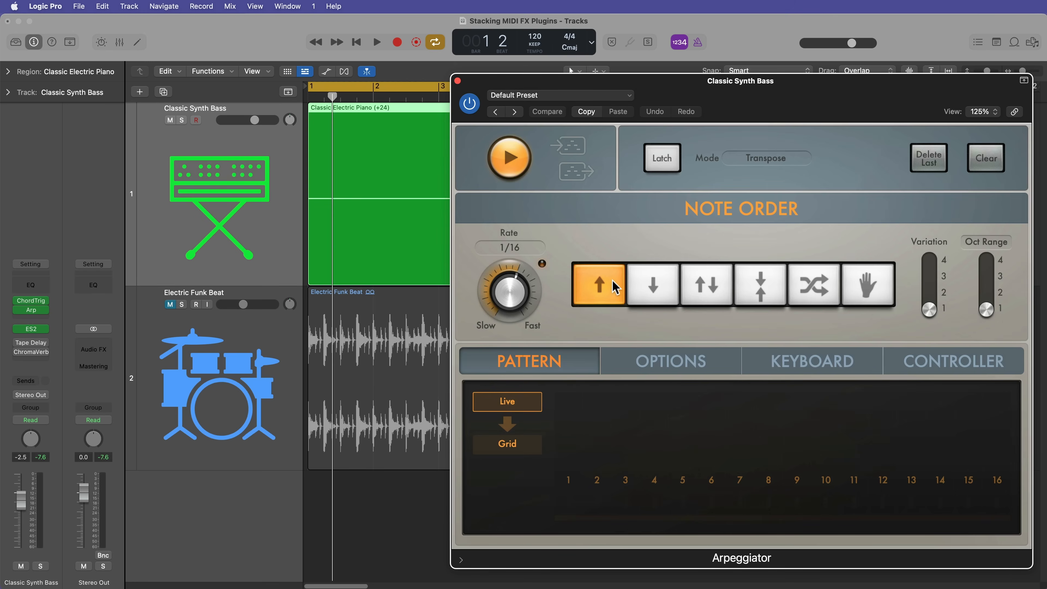
{"action": "left_click_drag", "start_coordinate": [933, 310], "coordinate": [932, 292]}
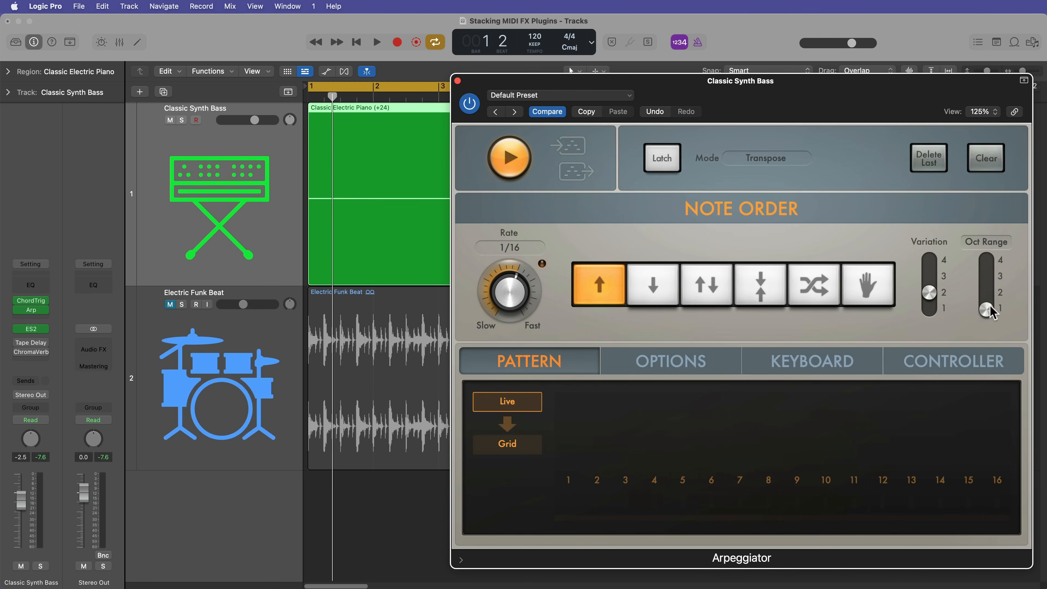
{"action": "left_click_drag", "start_coordinate": [990, 309], "coordinate": [994, 289]}
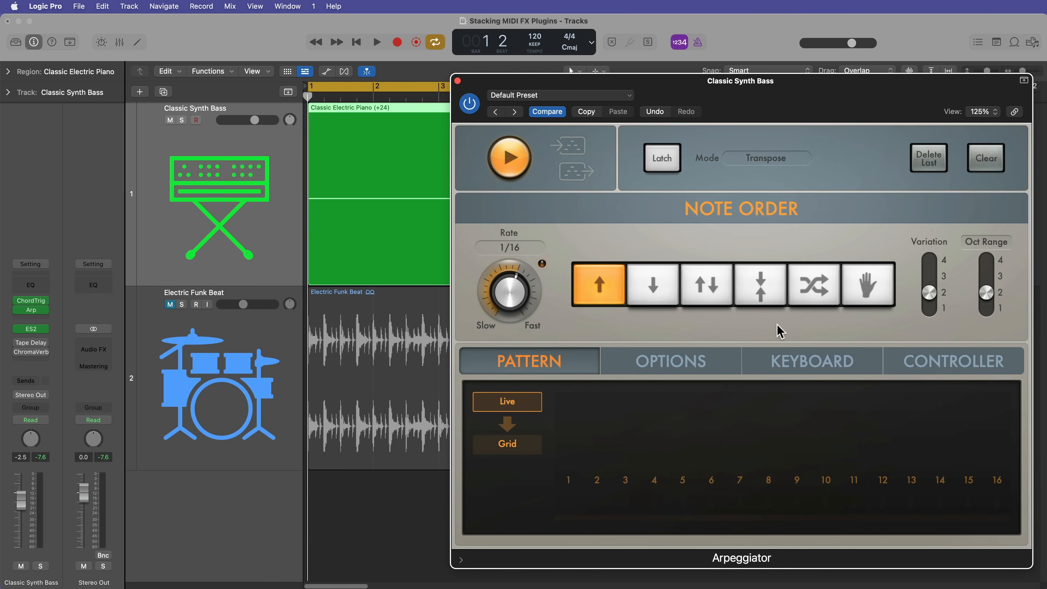
{"action": "key", "text": "space"}
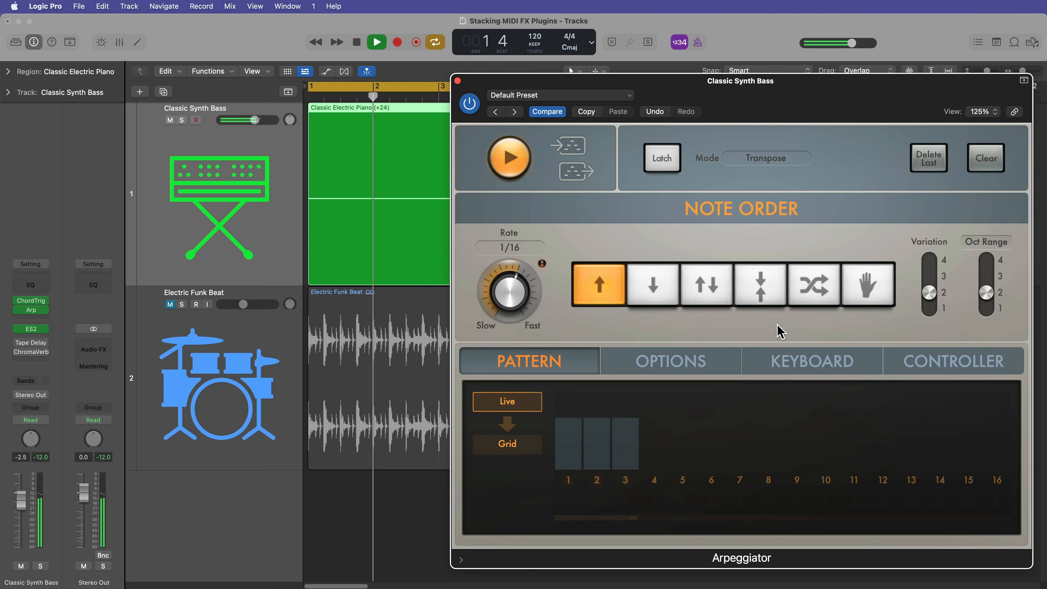
{"action": "key", "text": "space"}
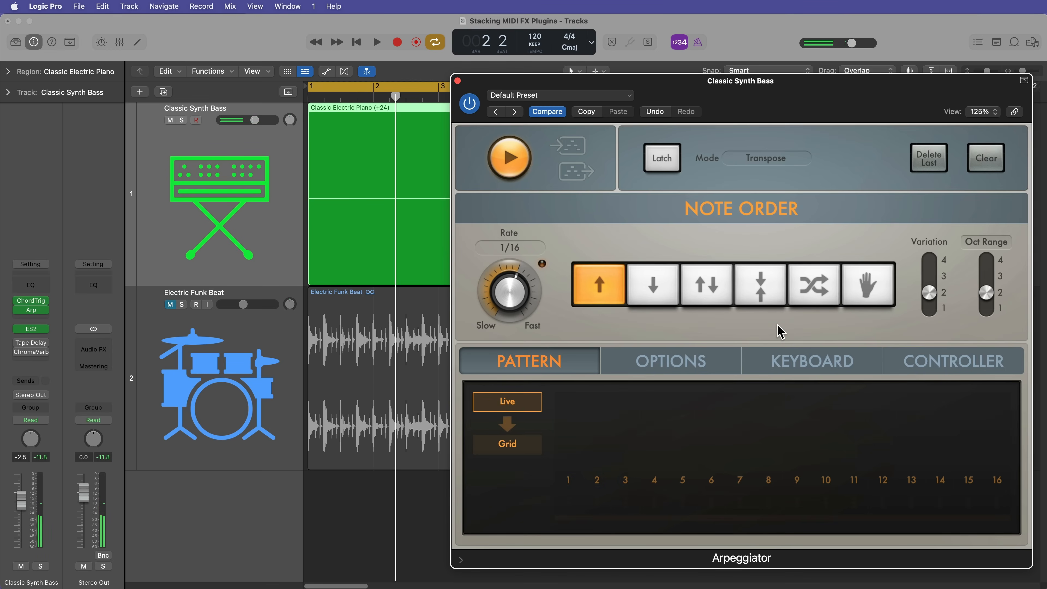
- Switch the Arpeggiator pattern to Grid, enable steps 3, 4, 6, 7, 9, 10, 12, 13, 15 and 16, and audition it
{"action": "left_click", "coordinate": [529, 452]}
{"action": "left_click", "coordinate": [625, 480]}
{"action": "left_click", "coordinate": [654, 480]}
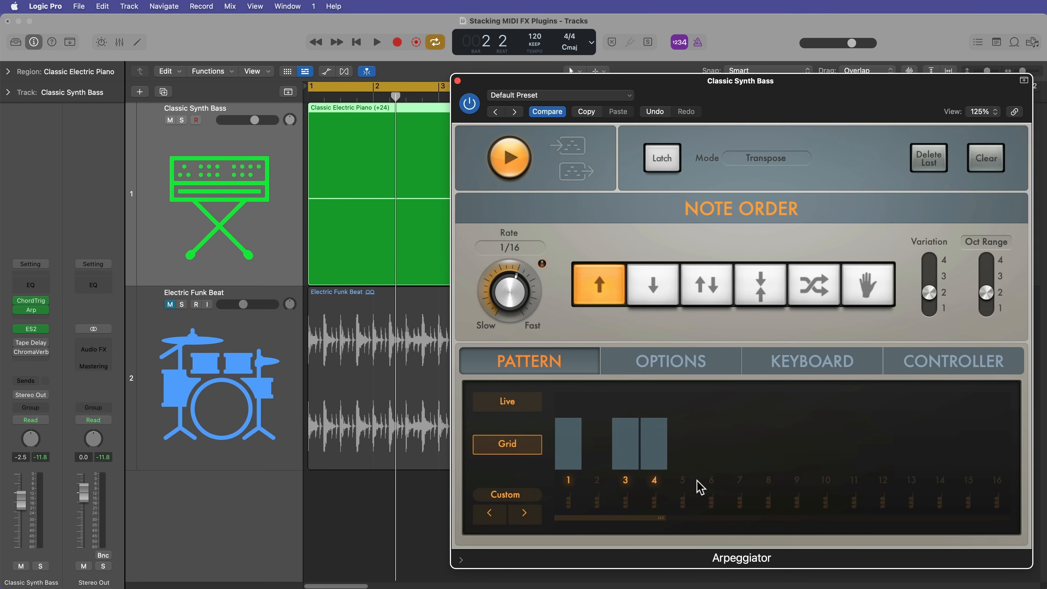
{"action": "left_click", "coordinate": [711, 479]}
{"action": "left_click", "coordinate": [740, 480]}
{"action": "left_click", "coordinate": [797, 479]}
{"action": "left_click", "coordinate": [826, 480]}
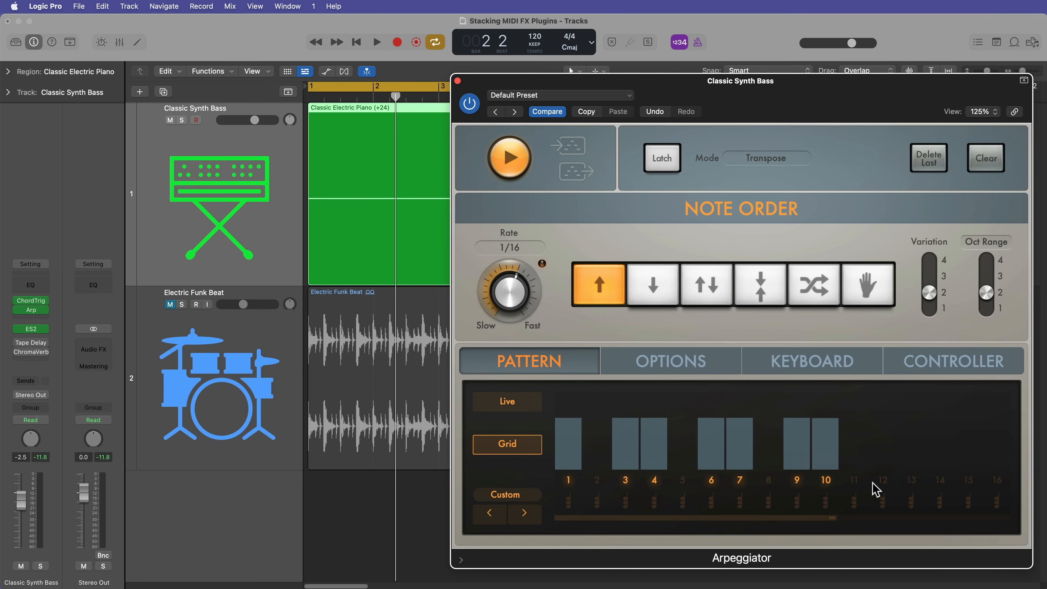
{"action": "left_click", "coordinate": [883, 479]}
{"action": "left_click", "coordinate": [911, 480]}
{"action": "left_click", "coordinate": [968, 480]}
{"action": "left_click", "coordinate": [997, 479]}
{"action": "key", "text": "space"}
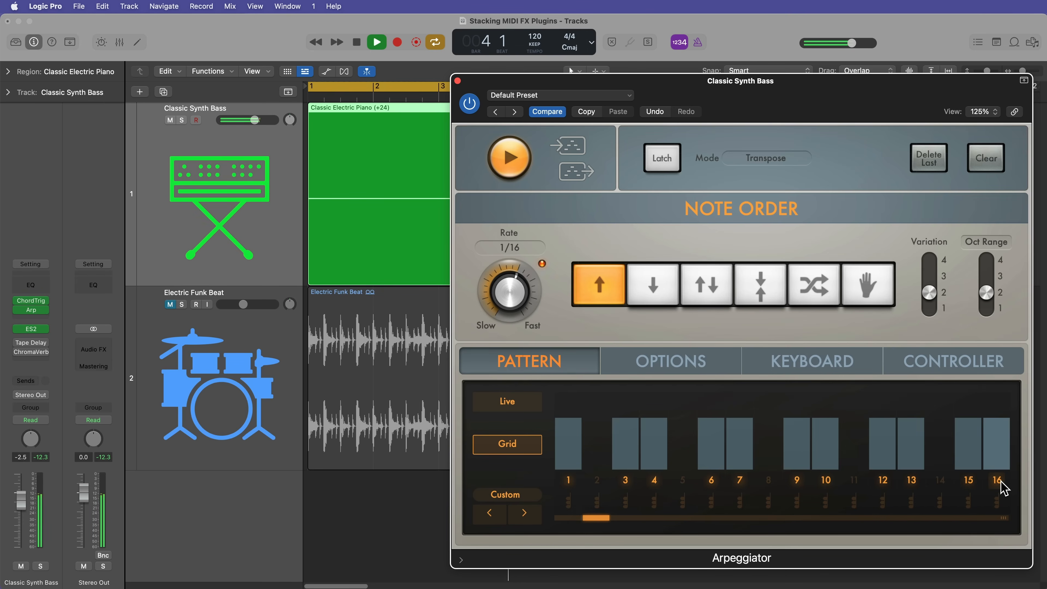
{"action": "key", "text": "space"}
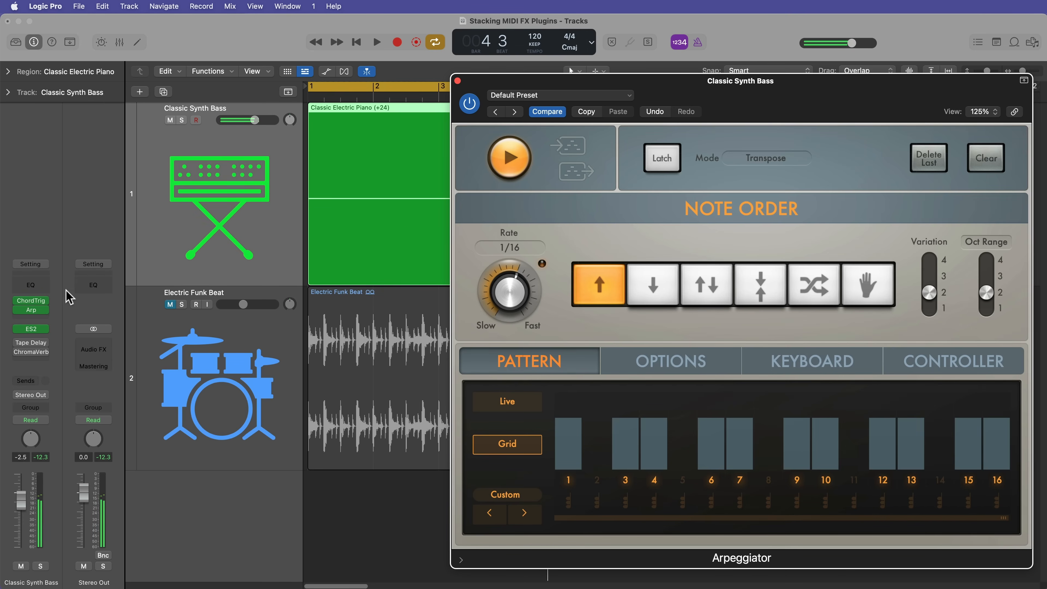
- Insert a Transposer after the Arpeggiator, set it to -12 semitones and play back the region
{"action": "left_click", "coordinate": [44, 319]}
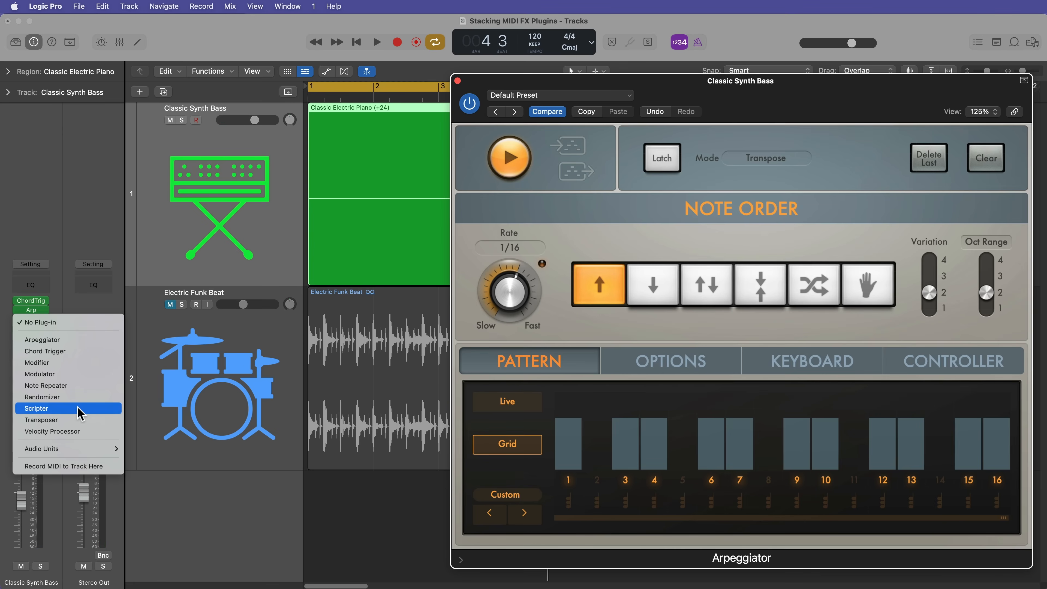
{"action": "left_click", "coordinate": [82, 420]}
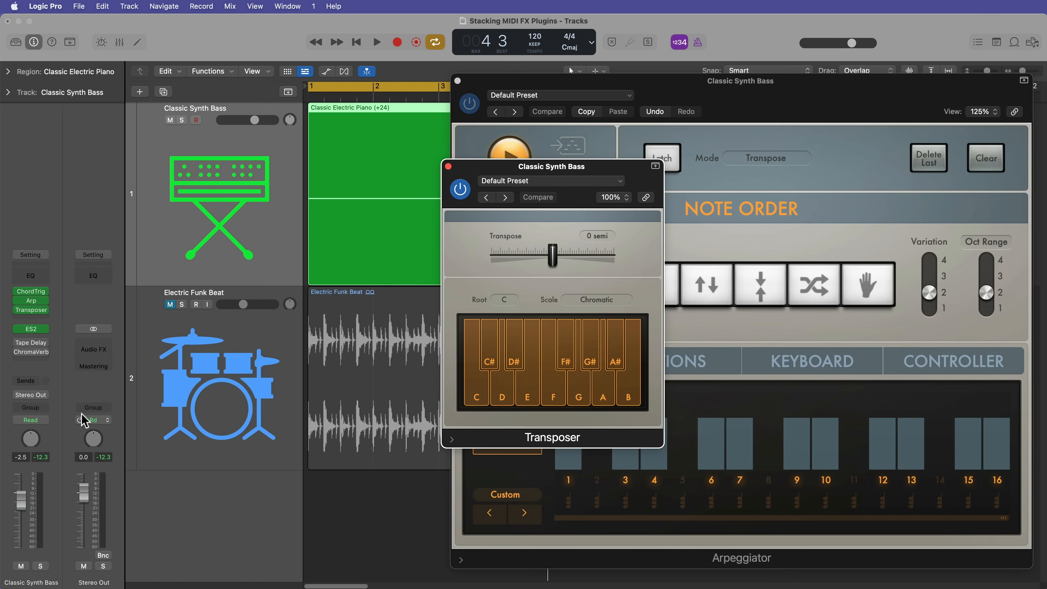
{"action": "left_click_drag", "start_coordinate": [553, 261], "coordinate": [523, 272]}
{"action": "key", "text": "space"}
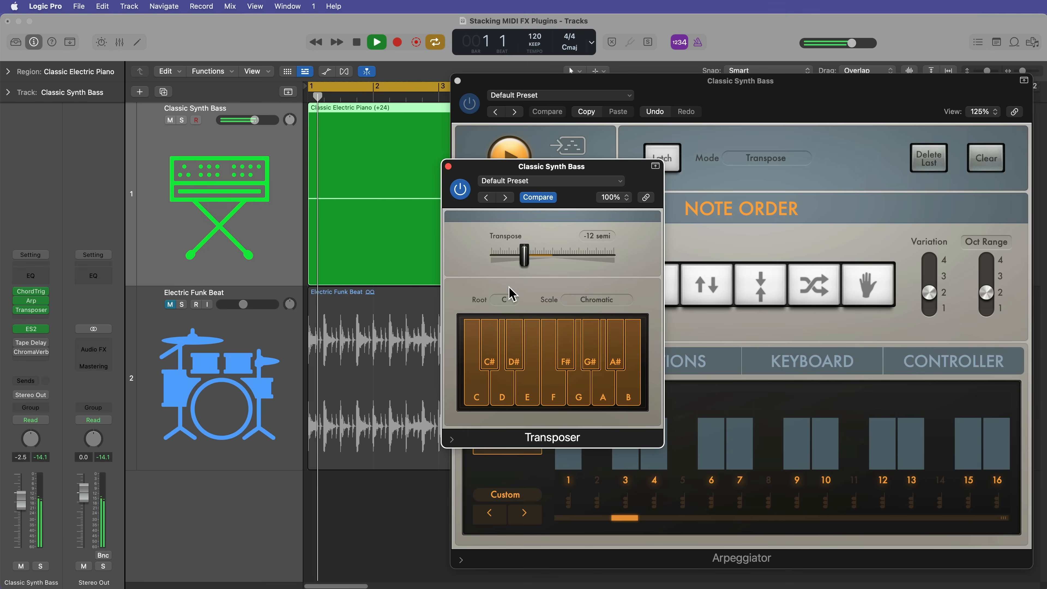
{"action": "key", "text": "space"}
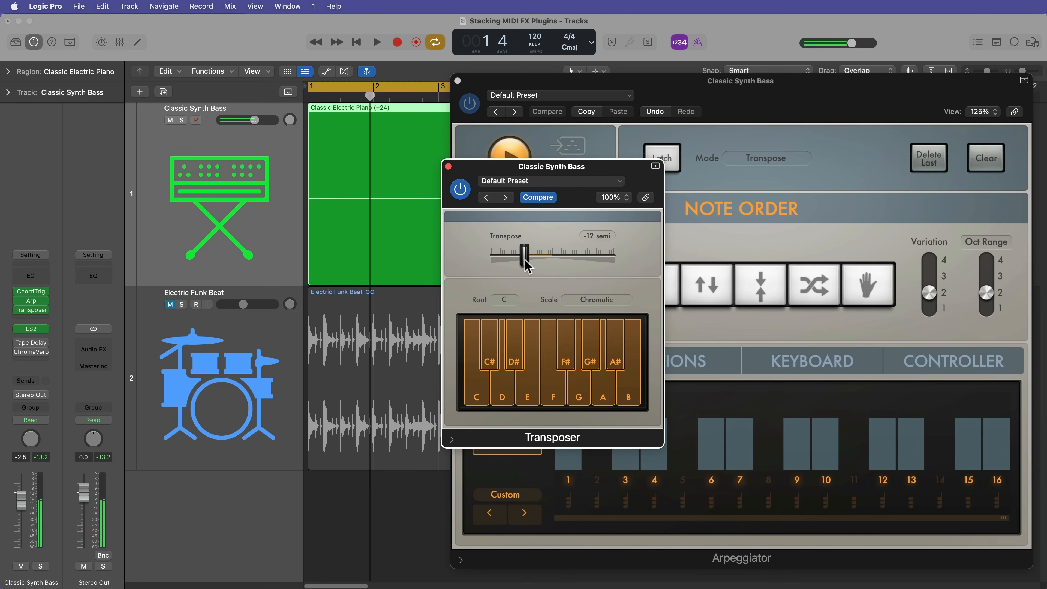
- Lower the Transposer to -24 semitones, audition the region and move the plug-in window clear of the Arpeggiator pattern
{"action": "left_click_drag", "start_coordinate": [525, 255], "coordinate": [466, 269]}
{"action": "key", "text": "space"}
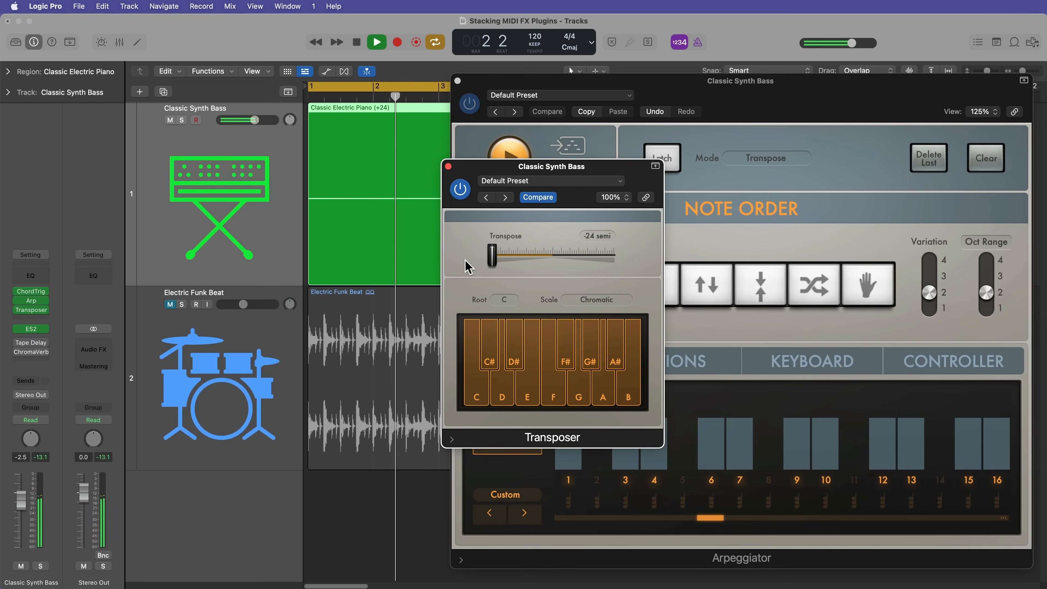
{"action": "left_click_drag", "start_coordinate": [601, 172], "coordinate": [941, 273]}
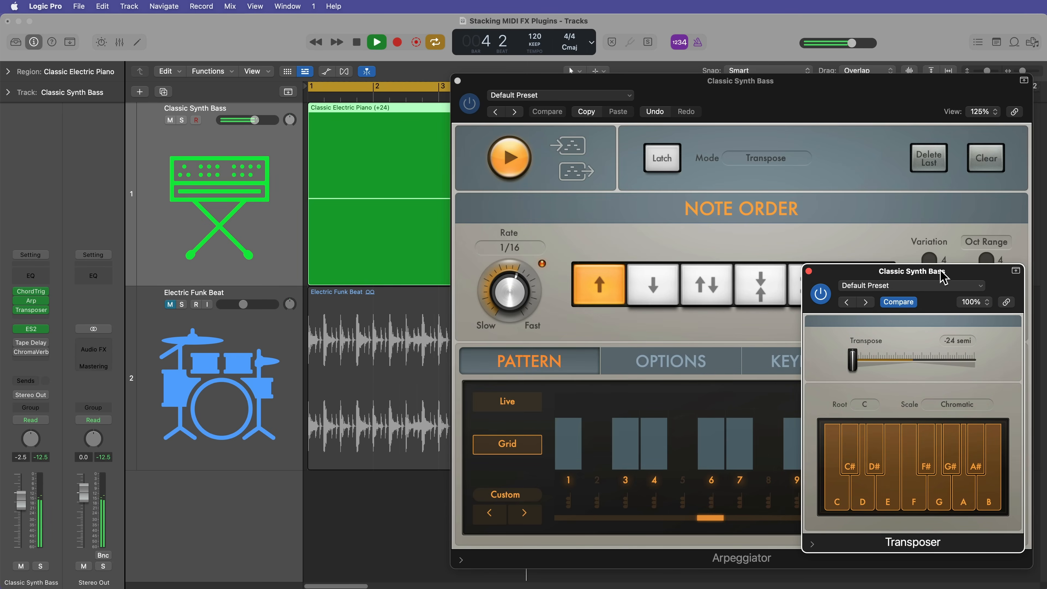
{"action": "key", "text": "space"}
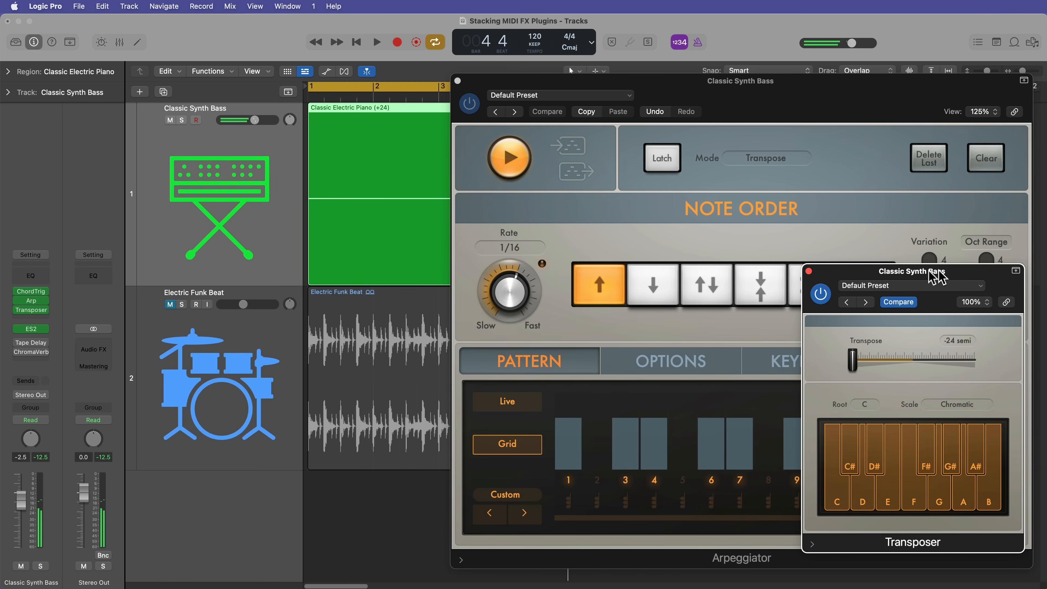
- Insert a Note Repeater after the Transposer and arrange the two plug-in windows side by side
{"action": "left_click", "coordinate": [45, 319]}
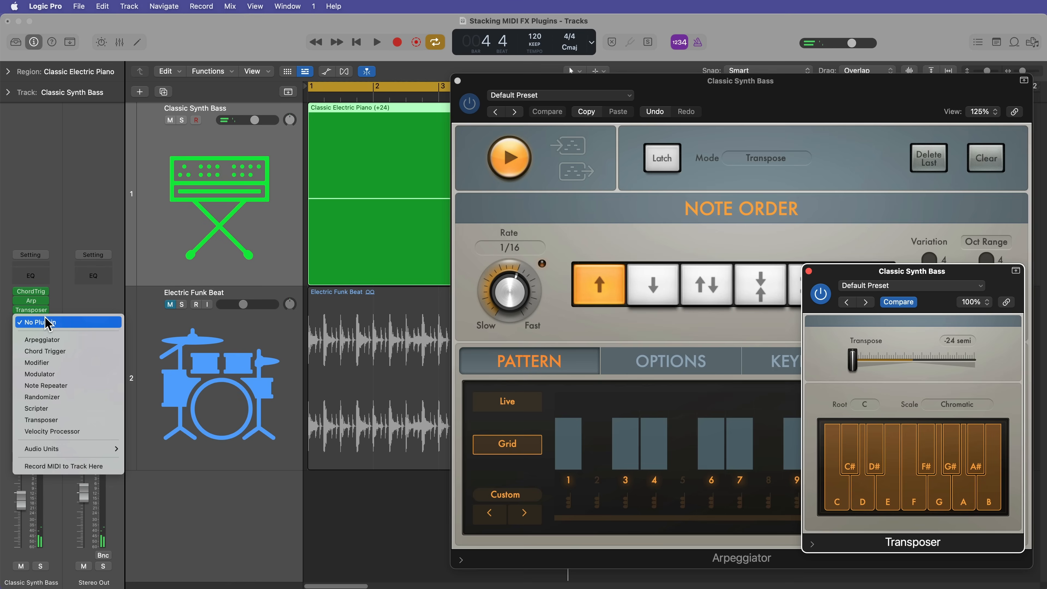
{"action": "left_click", "coordinate": [46, 385]}
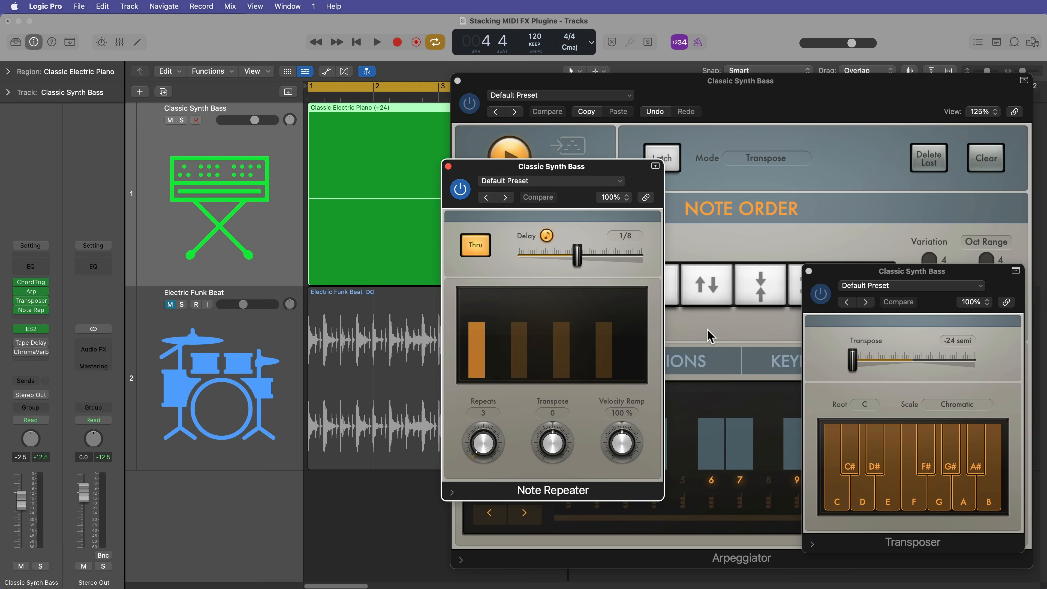
{"action": "left_click_drag", "start_coordinate": [613, 169], "coordinate": [674, 230]}
{"action": "left_click_drag", "start_coordinate": [890, 264], "coordinate": [868, 274]}
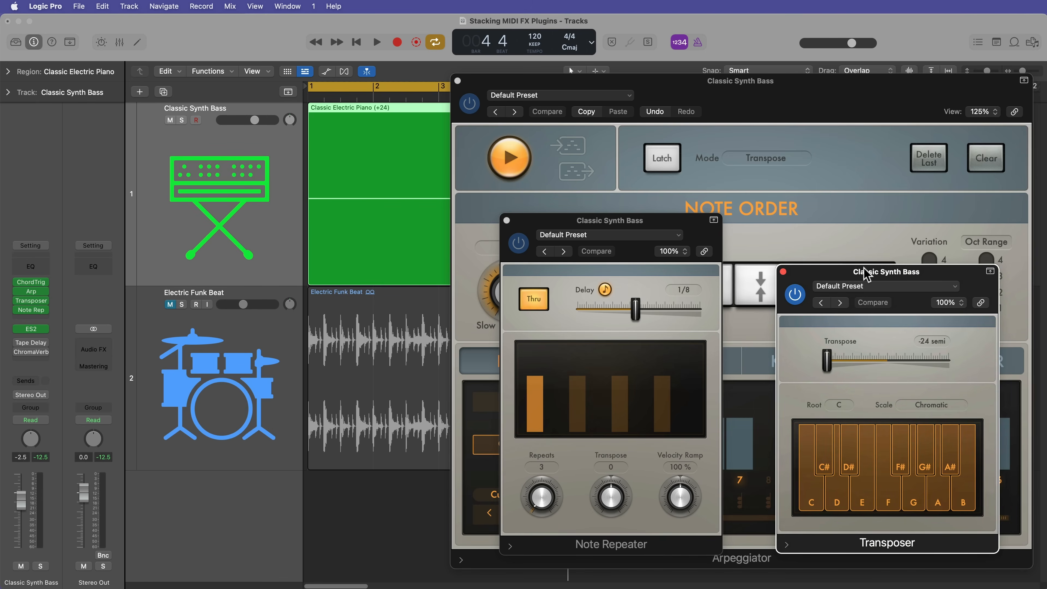
- Set the Note Repeater to 1 repeat, transpose 12 and velocity ramp 40%, and start playback to audition it
{"action": "left_click_drag", "start_coordinate": [561, 497], "coordinate": [557, 504]}
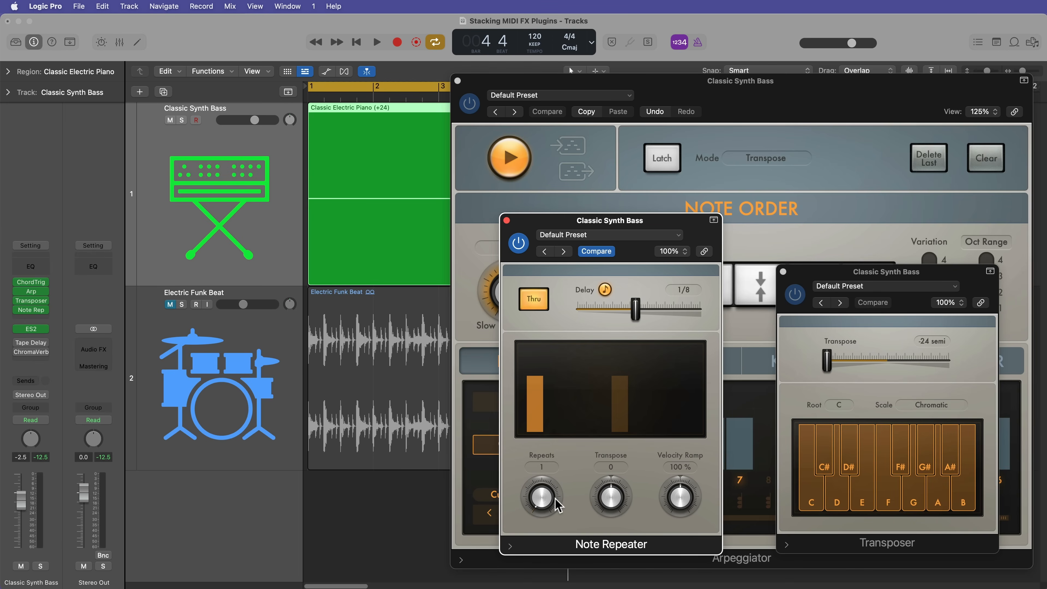
{"action": "left_click_drag", "start_coordinate": [610, 510], "coordinate": [624, 478]}
{"action": "left_click_drag", "start_coordinate": [687, 507], "coordinate": [682, 535]}
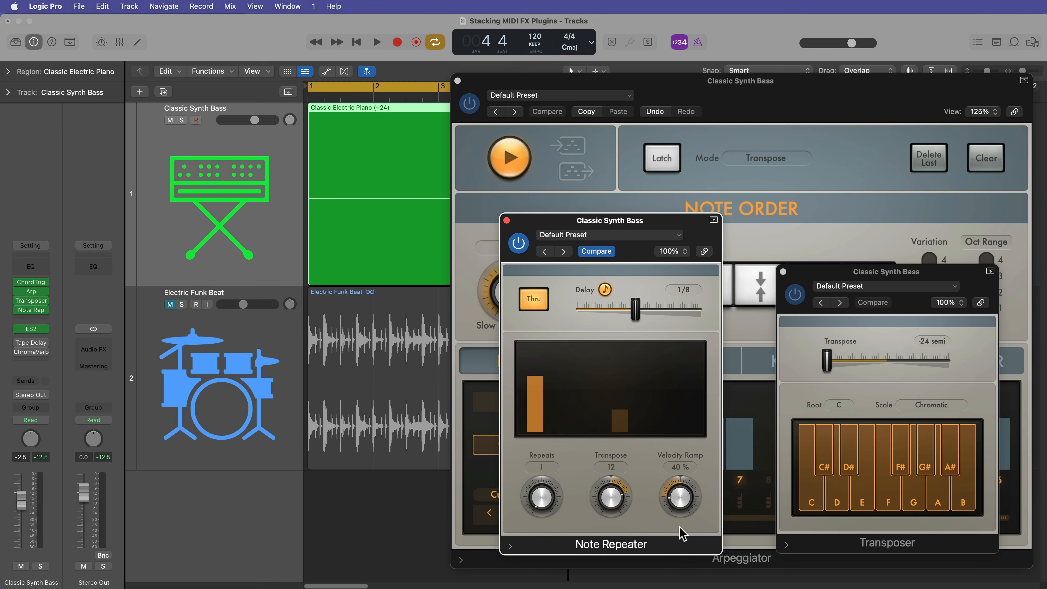
{"action": "key", "text": "space"}
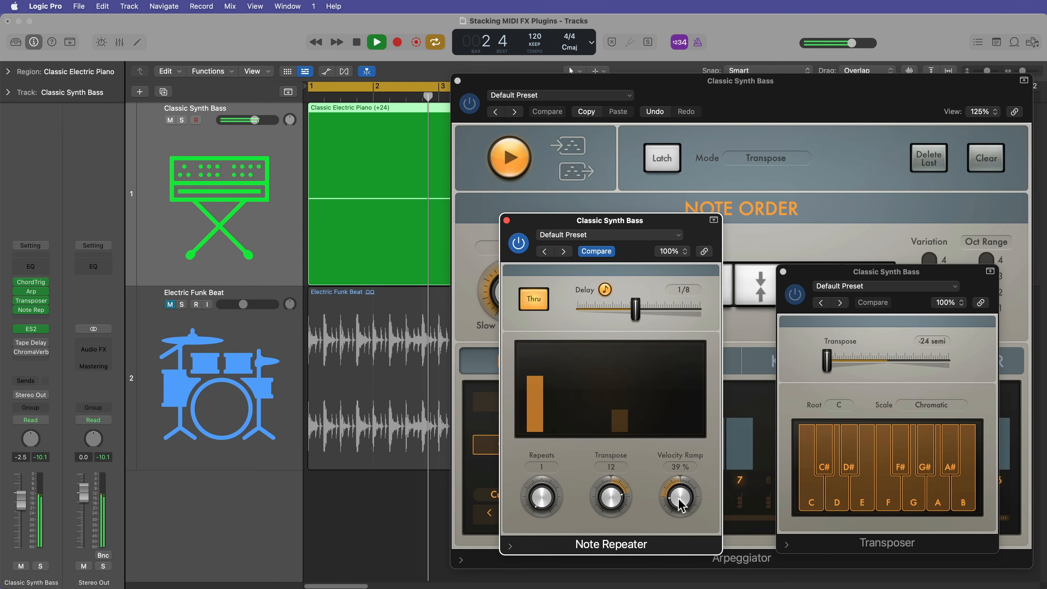
- Lower the Note Repeater's velocity ramp to 22% and its transpose to 7, and audition the region again
{"action": "mouse_move", "coordinate": [679, 504]}
{"action": "left_mouse_down"}
{"action": "mouse_move", "coordinate": [685, 545]}
{"action": "mouse_move", "coordinate": [687, 497]}
{"action": "left_mouse_up"}
{"action": "key", "text": "space"}
{"action": "left_click_drag", "start_coordinate": [612, 483], "coordinate": [617, 514]}
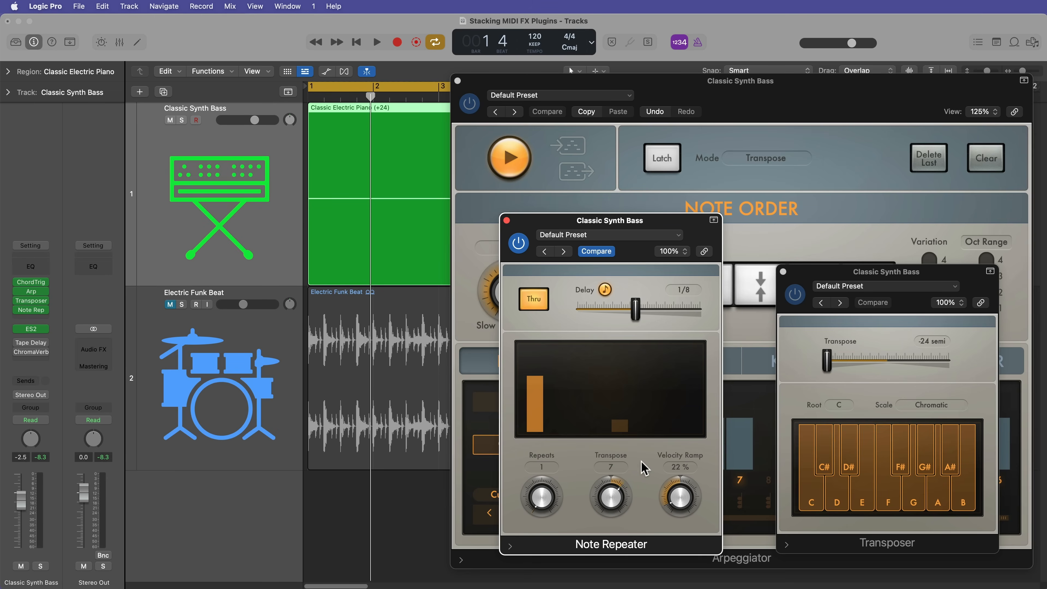
{"action": "key", "text": "space"}
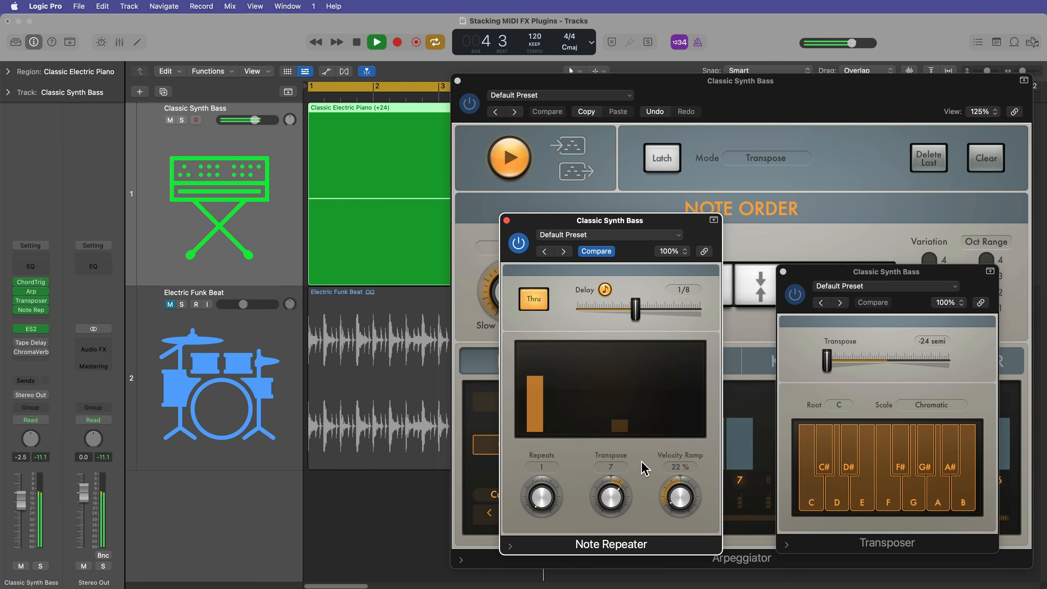
{"action": "key", "text": "space"}
- Reduce the ES2 synth's voices to 2, close its window and play back the region to hear the change
{"action": "left_click", "coordinate": [33, 329]}
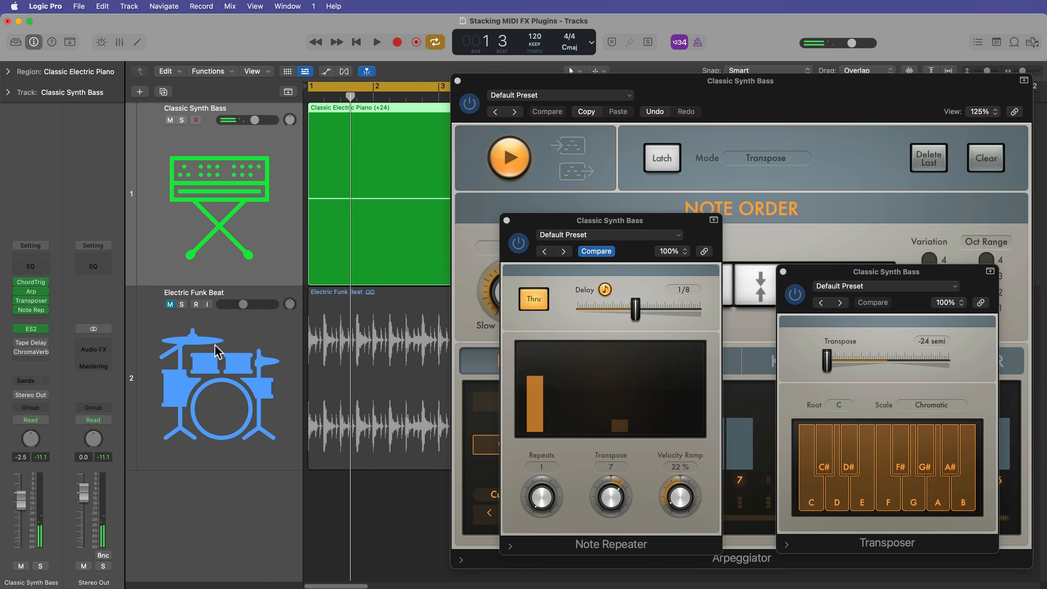
{"action": "left_click", "coordinate": [32, 332]}
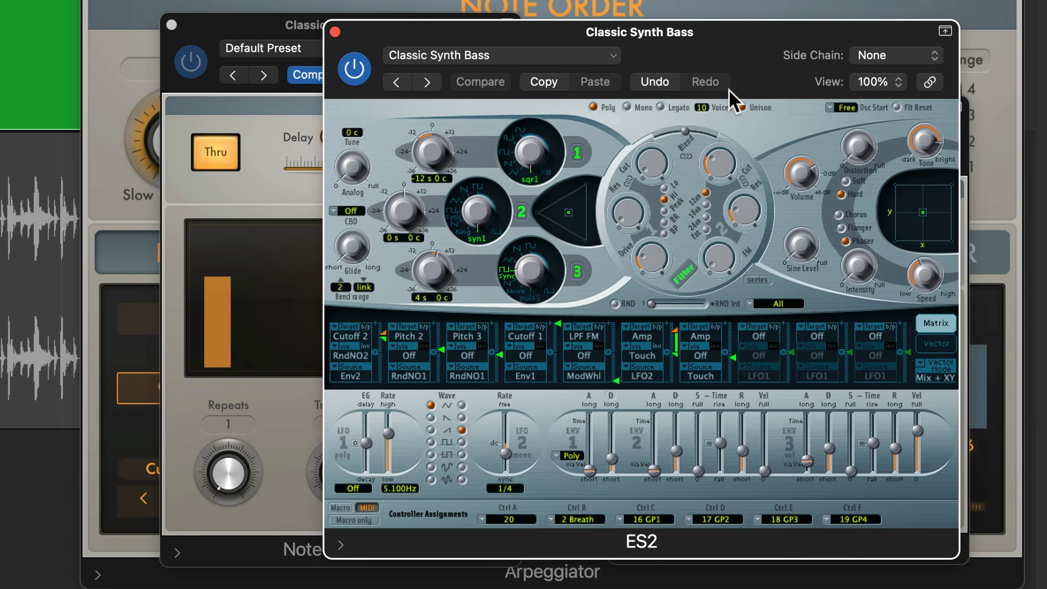
{"action": "left_click_drag", "start_coordinate": [704, 111], "coordinate": [708, 145]}
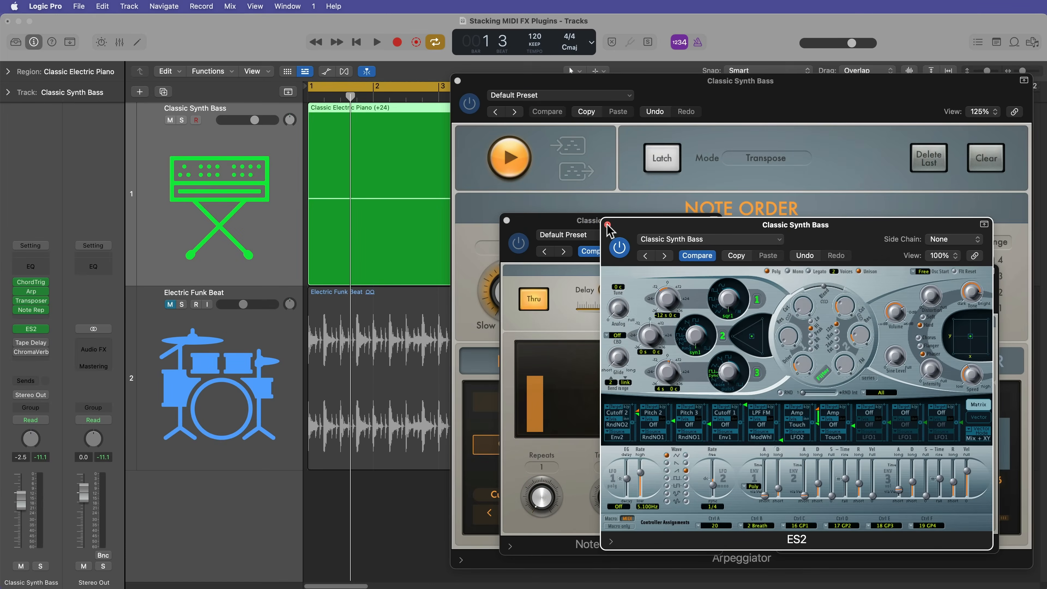
{"action": "left_click", "coordinate": [335, 31]}
{"action": "key", "text": "space"}
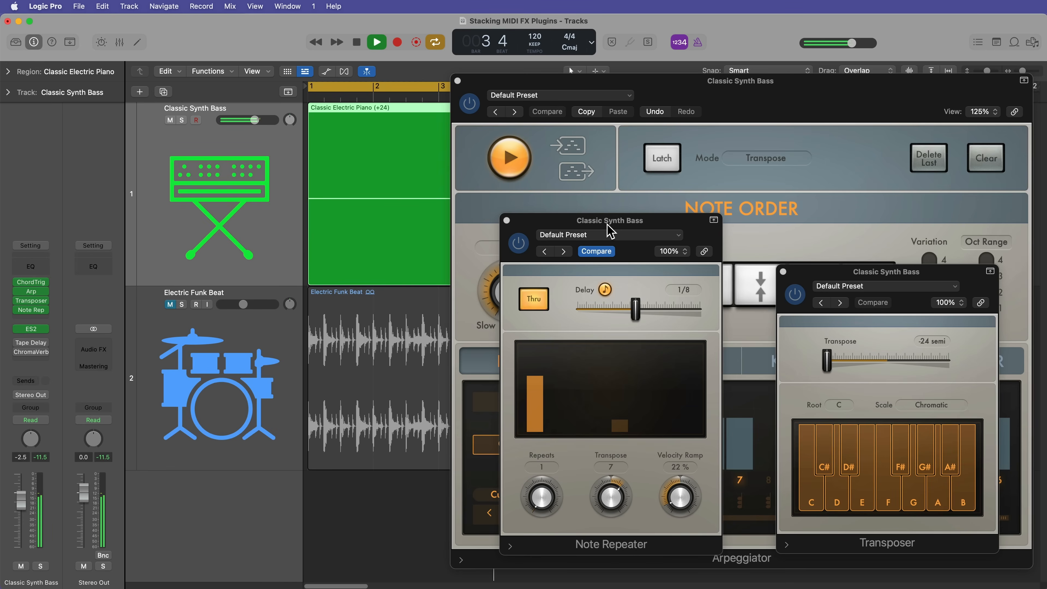
{"action": "key", "text": "space"}
- Switch to Boombox and upload the eight stem WAV files to the Elektrocosm - The Firmament project
{"action": "left_click", "coordinate": [901, 526]}
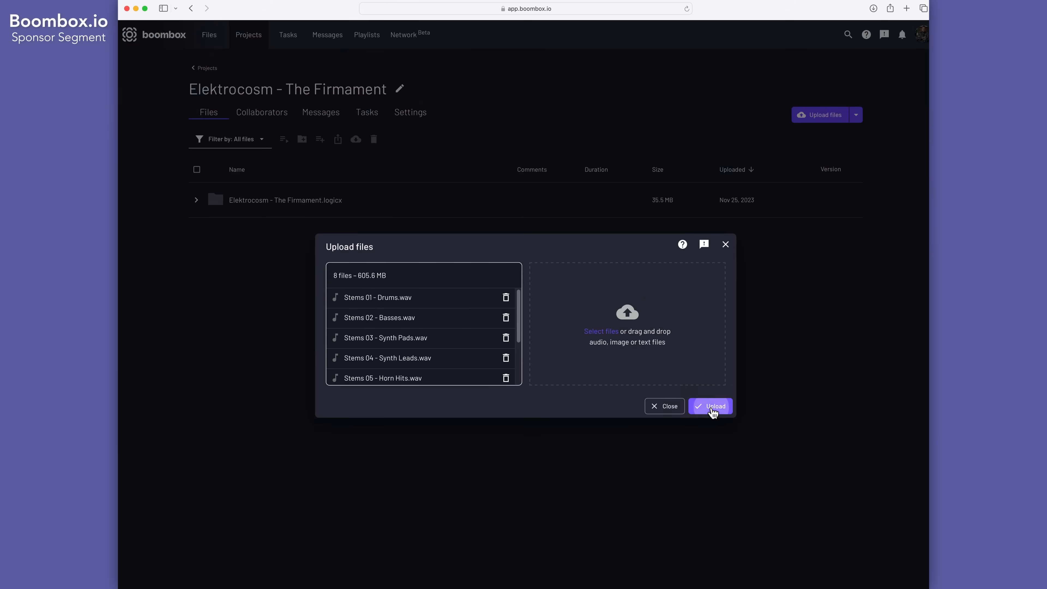
{"action": "left_click", "coordinate": [709, 408]}
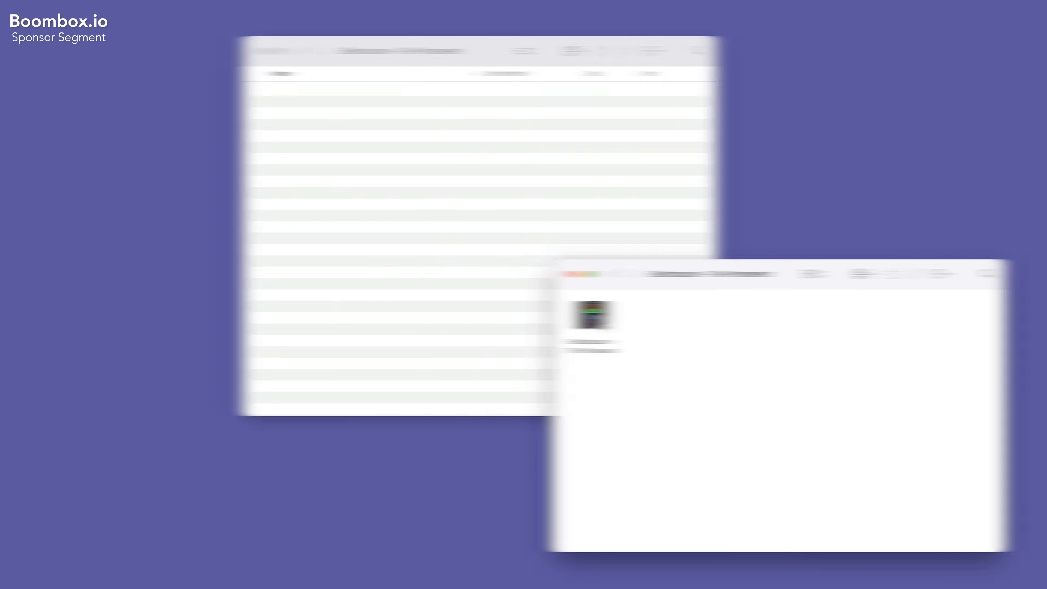
{"action": "left_click_drag", "start_coordinate": [495, 314], "coordinate": [368, 181]}
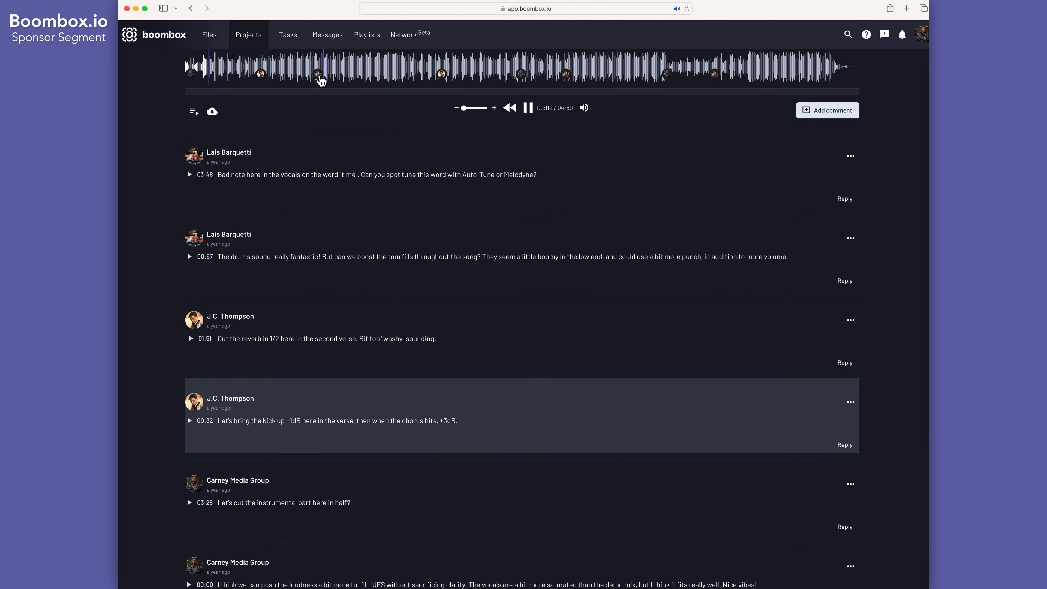
- Review the comments attached to the song's waveform at 00:57 and 01:51
{"action": "left_click", "coordinate": [318, 76]}
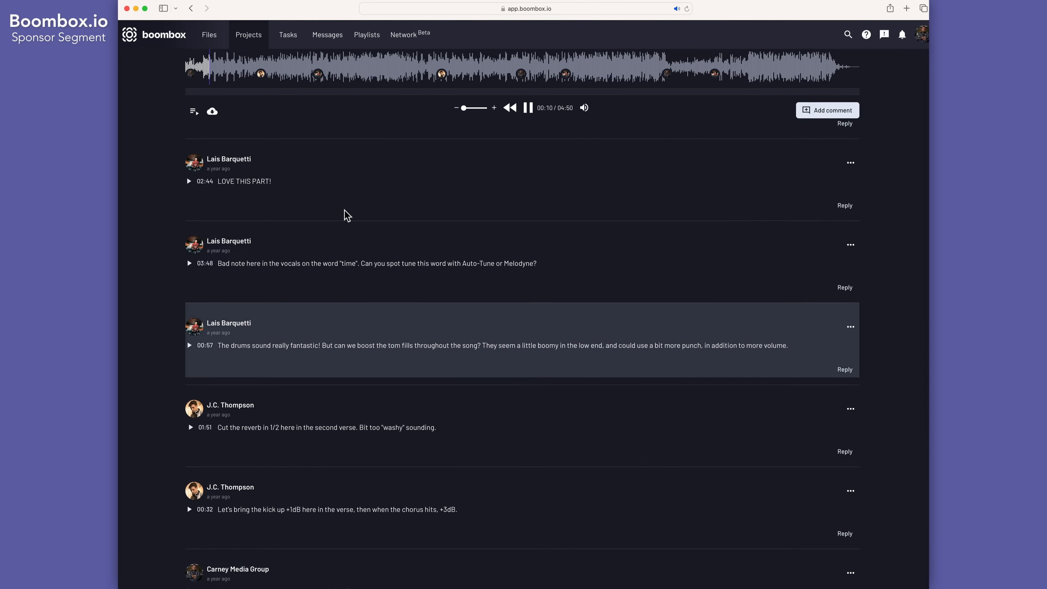
{"action": "left_click", "coordinate": [442, 77]}
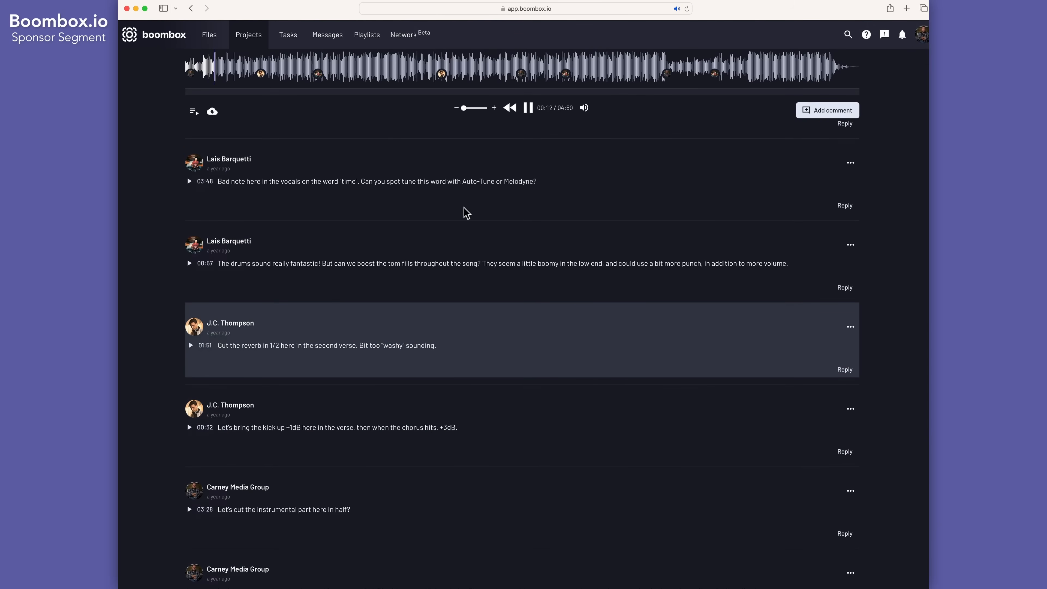
{"action": "scroll", "coordinate": [475, 264], "scroll_direction": "up", "scroll_amount": 5}
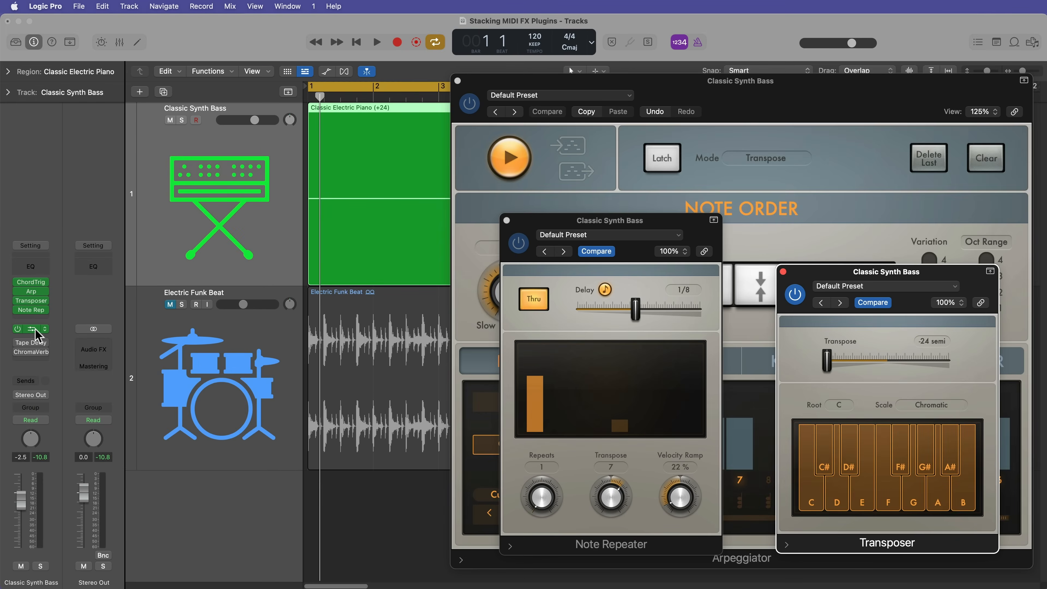
- Back in Logic Pro, open the ES2 window and insert a Scripter after the Note Repeater, closing its script editor
{"action": "left_click", "coordinate": [34, 330]}
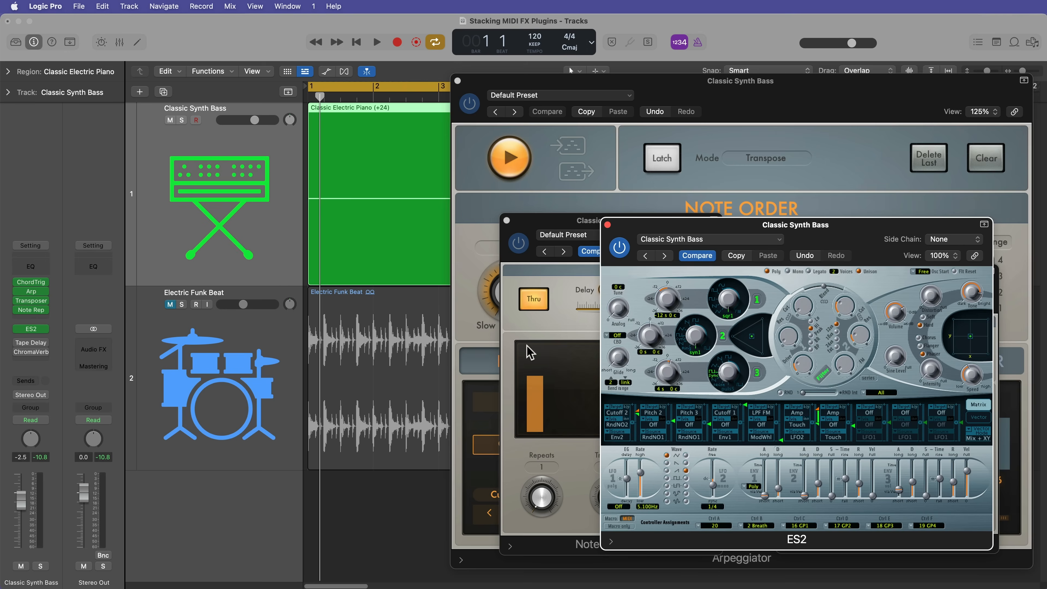
{"action": "mouse_move", "coordinate": [866, 225]}
{"action": "left_mouse_down"}
{"action": "mouse_move", "coordinate": [879, 230]}
{"action": "mouse_move", "coordinate": [870, 229]}
{"action": "left_mouse_up"}
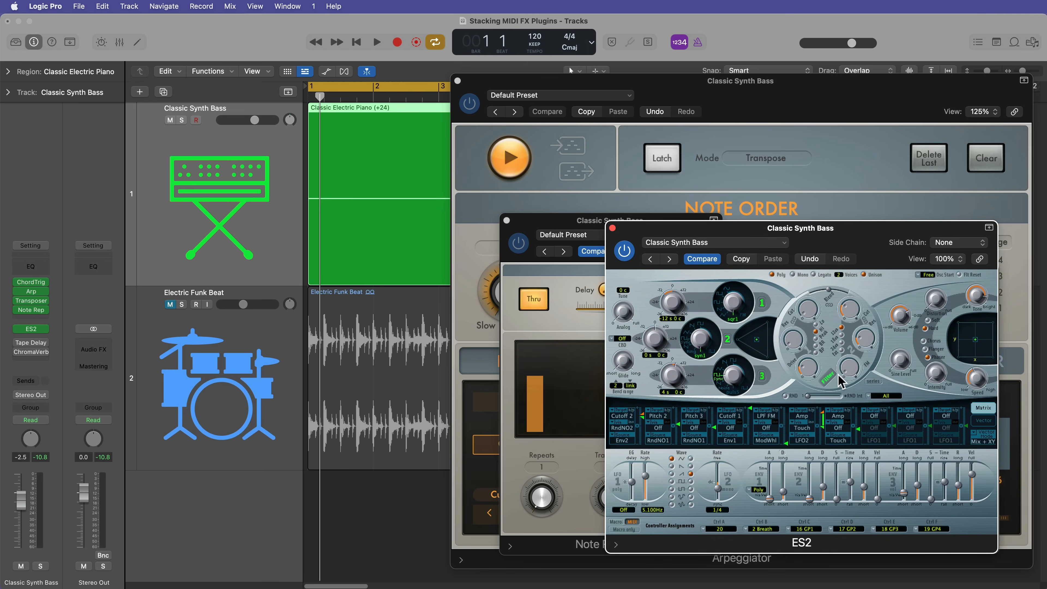
{"action": "left_click", "coordinate": [41, 319]}
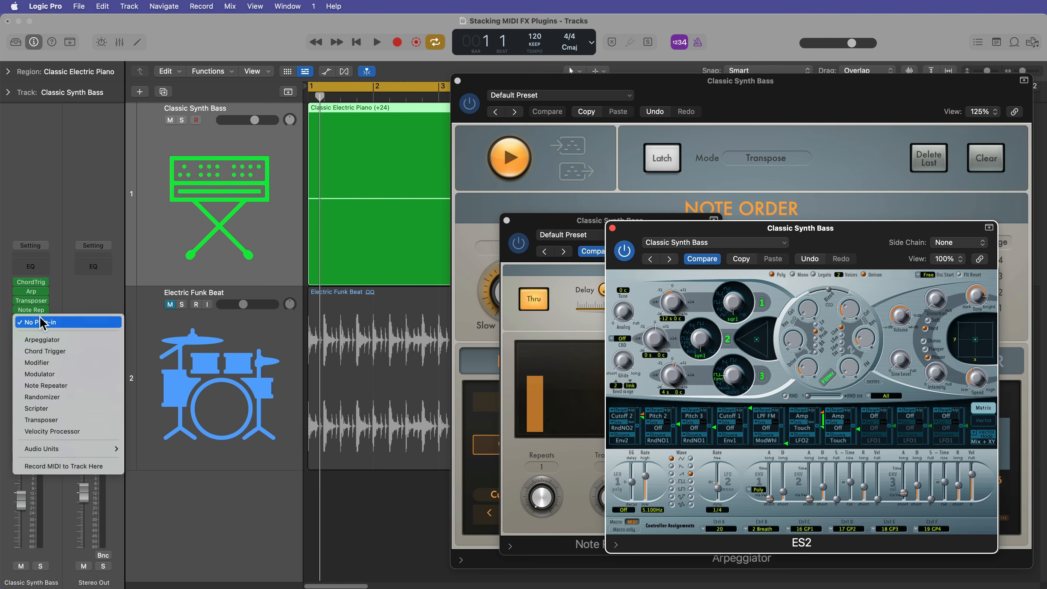
{"action": "left_click", "coordinate": [104, 407]}
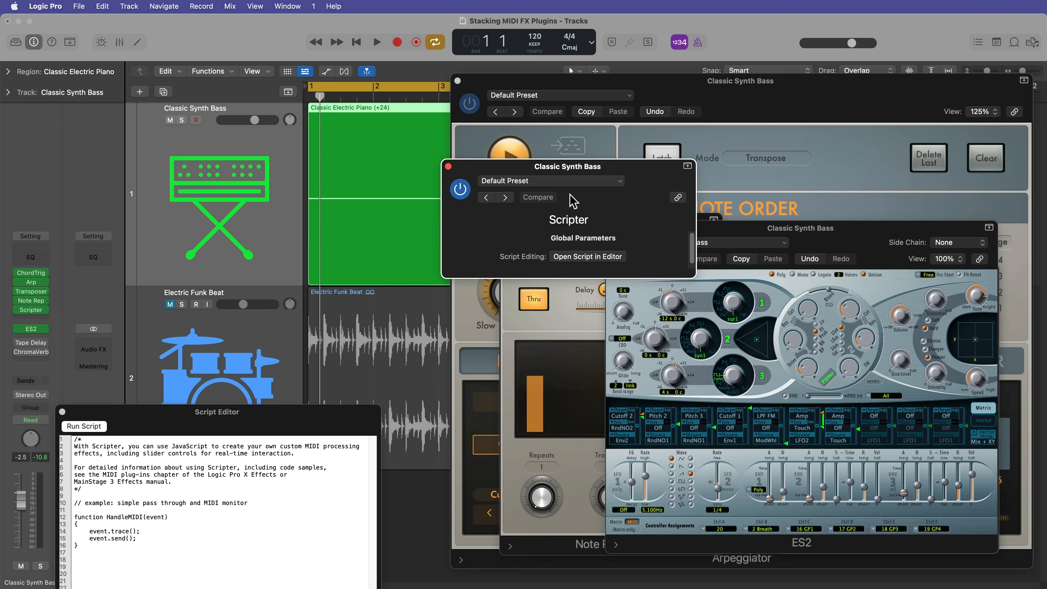
{"action": "left_click", "coordinate": [62, 411]}
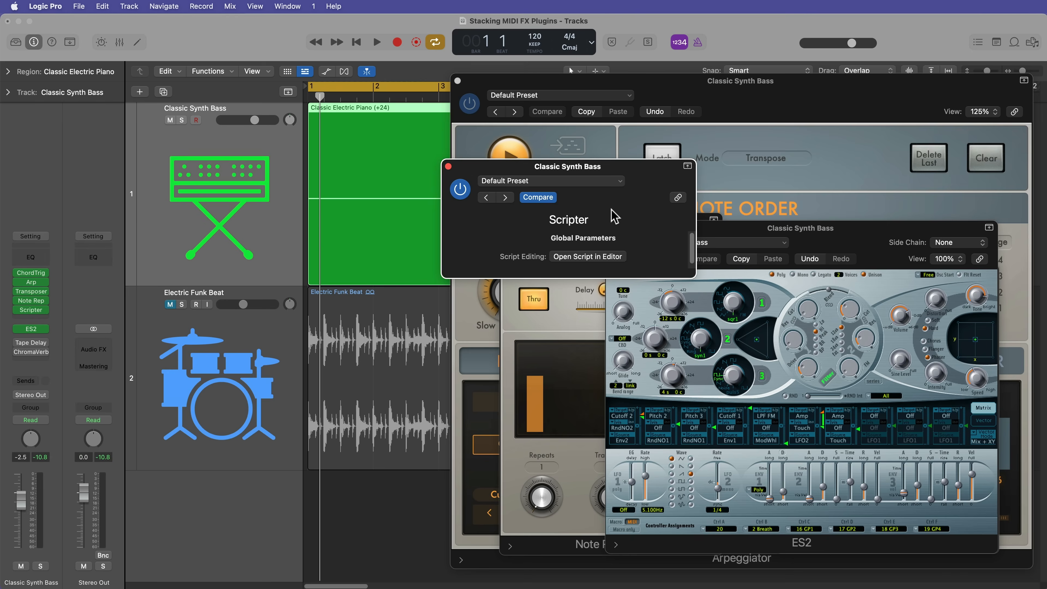
- Load the MIDI to Plugin Parameters app preset in Scripter, then move its window clear of ES2 and widen it slightly
{"action": "left_click", "coordinate": [609, 181]}
{"action": "mouse_move", "coordinate": [584, 424]}
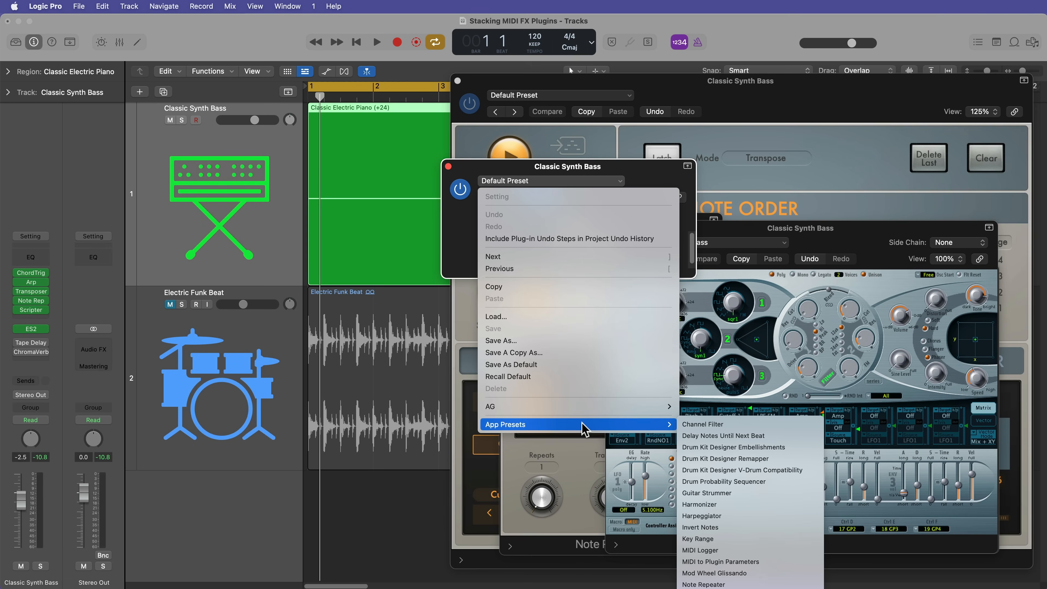
{"action": "left_click", "coordinate": [755, 562]}
{"action": "left_click_drag", "start_coordinate": [602, 170], "coordinate": [355, 52]}
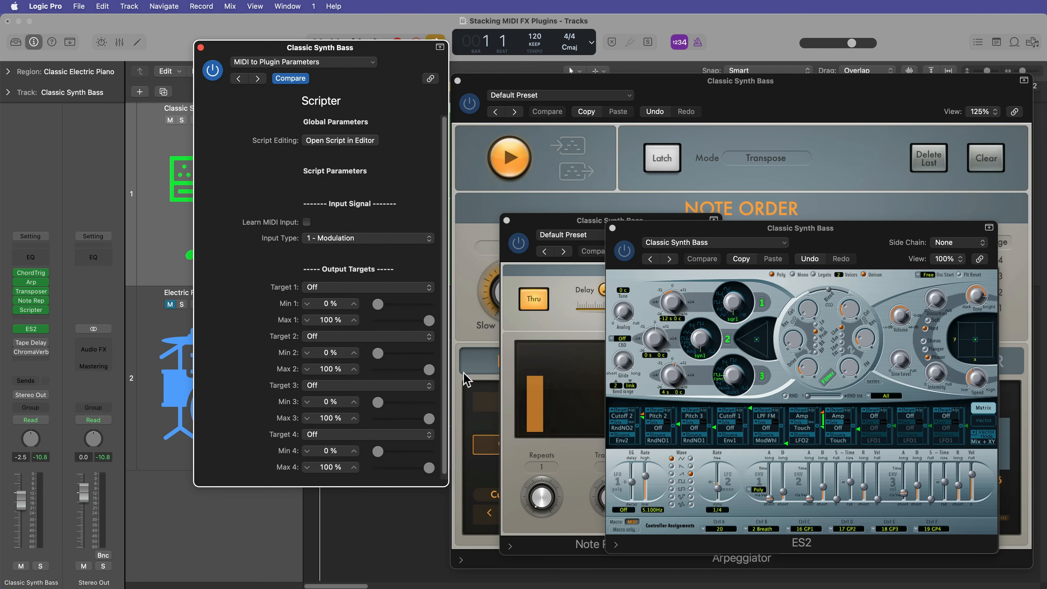
{"action": "mouse_move", "coordinate": [444, 484]}
{"action": "left_mouse_down"}
{"action": "mouse_move", "coordinate": [452, 499]}
{"action": "mouse_move", "coordinate": [460, 485]}
{"action": "left_mouse_up"}
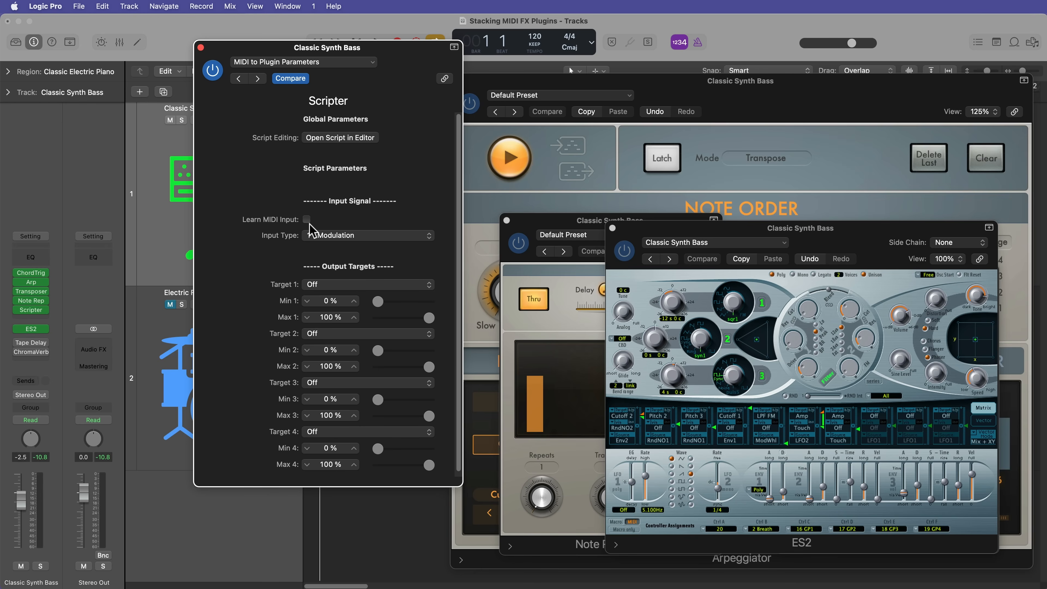
- Use Learn Plug-in Parameter to assign ES2's Filter 2 Cutoff, Resonance and FM to Scripter Targets 1, 2 and 3
{"action": "left_click", "coordinate": [347, 285]}
{"action": "left_click", "coordinate": [369, 303]}
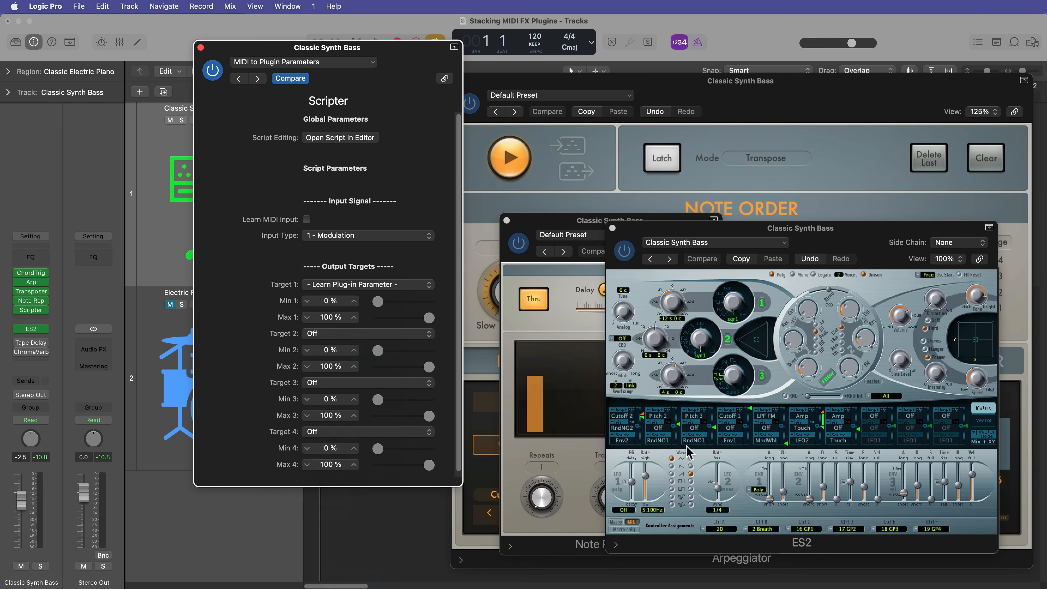
{"action": "left_click", "coordinate": [852, 313]}
{"action": "left_click", "coordinate": [319, 341]}
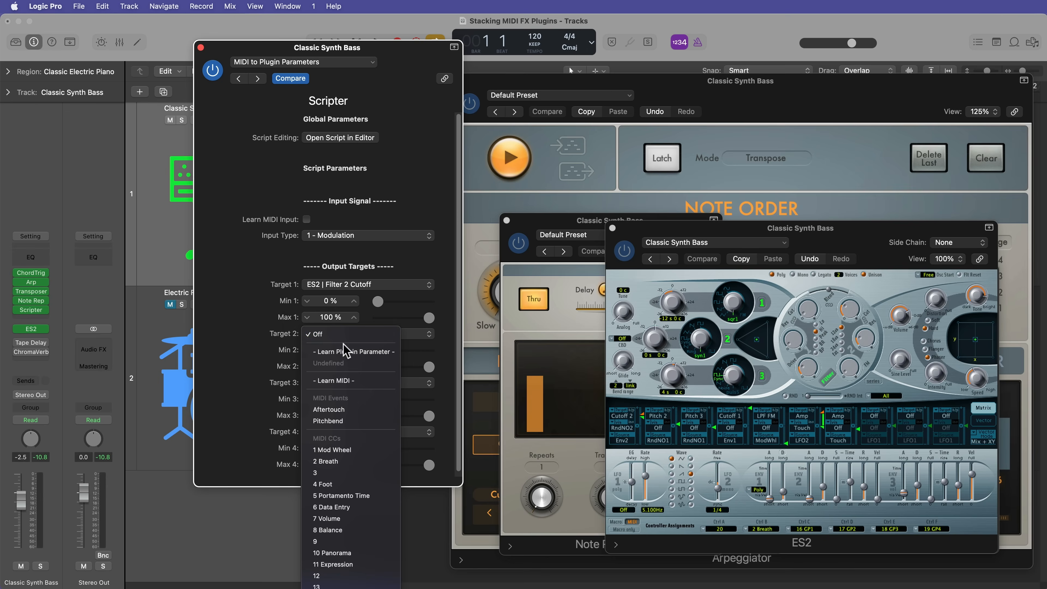
{"action": "left_click", "coordinate": [348, 351]}
{"action": "left_click", "coordinate": [865, 351]}
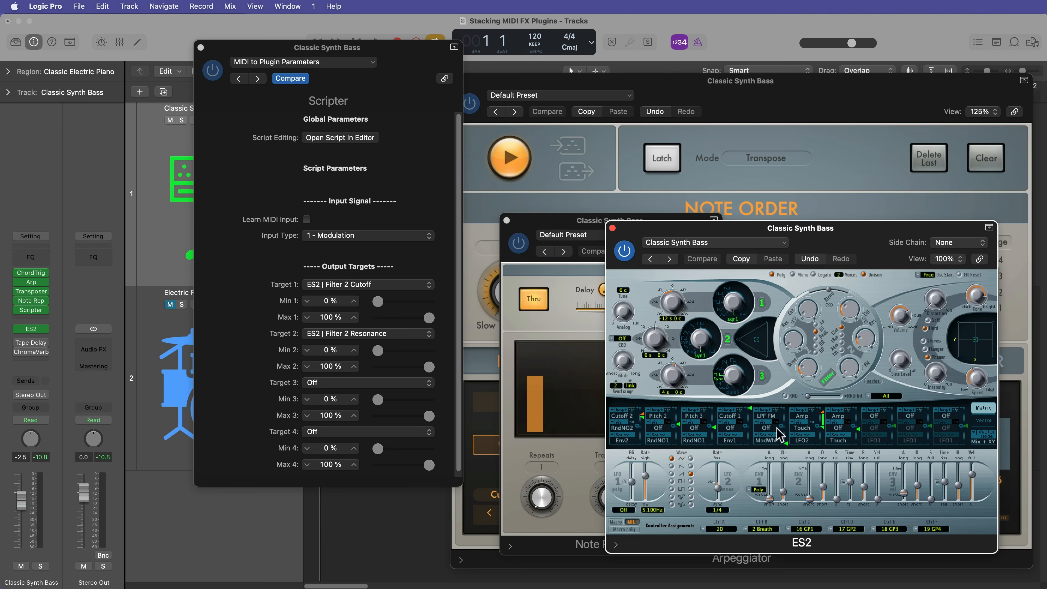
{"action": "left_click", "coordinate": [339, 383]}
{"action": "left_click", "coordinate": [341, 400]}
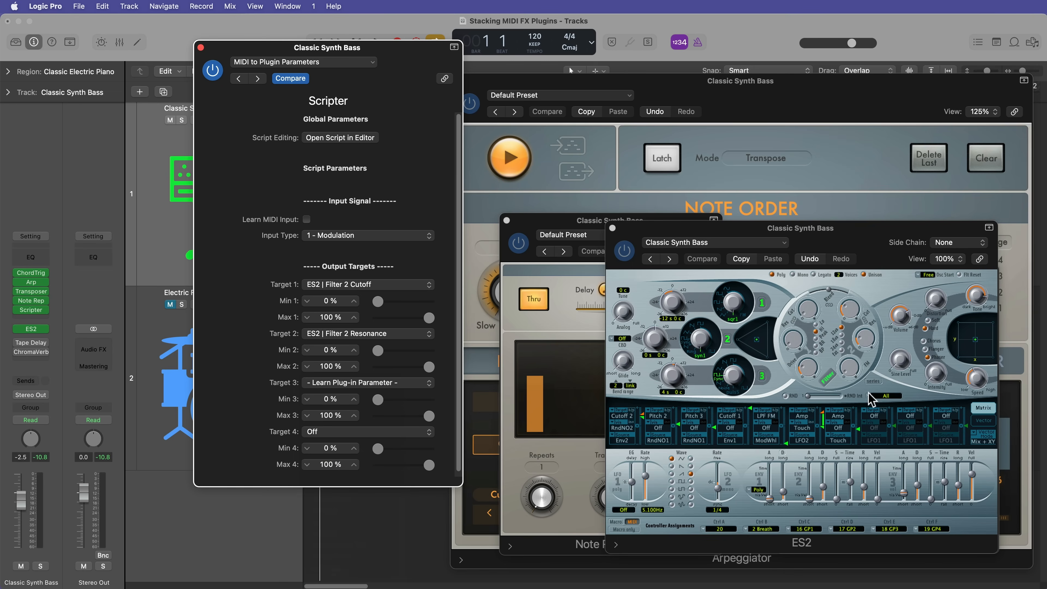
{"action": "left_click", "coordinate": [851, 371]}
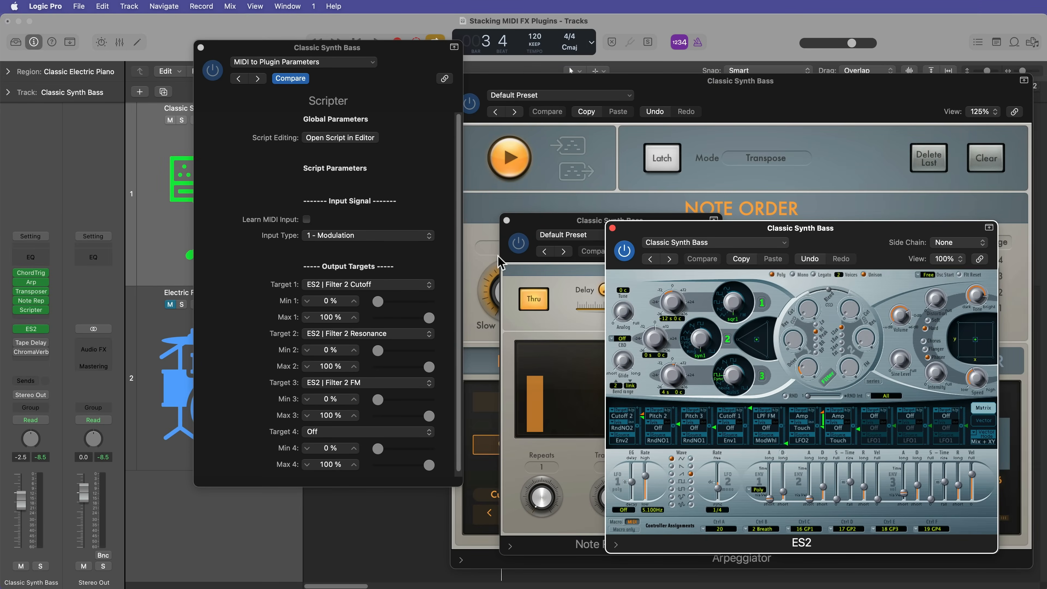
- Set the Scripter ranges to 27–61% for Target 1, minimum 20% and maximum 0% for Target 2, and maximum 15% for Target 3
{"action": "left_click_drag", "start_coordinate": [376, 302], "coordinate": [387, 305]}
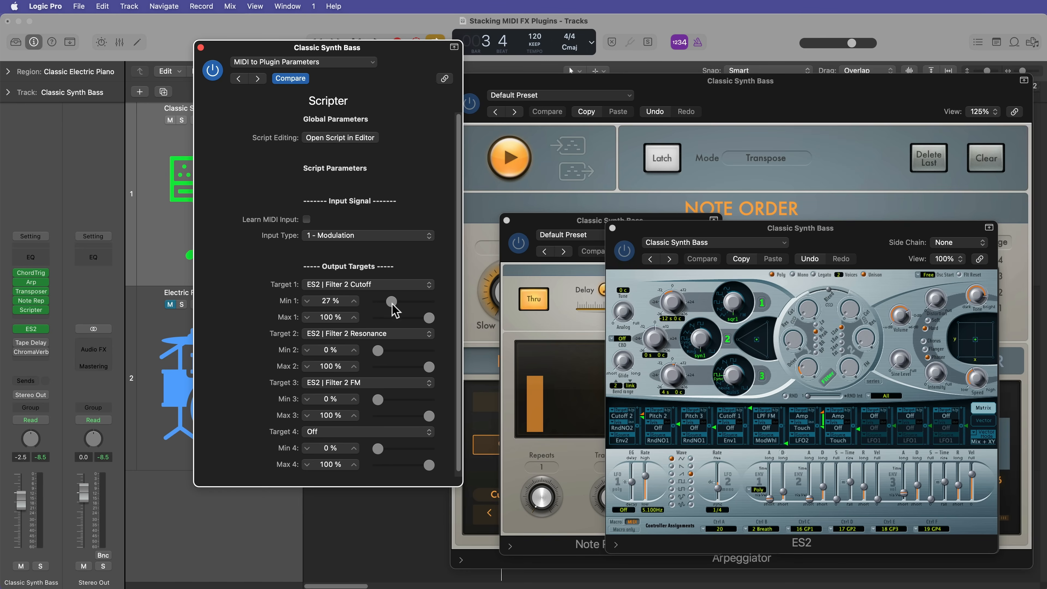
{"action": "left_click_drag", "start_coordinate": [428, 317], "coordinate": [412, 319]}
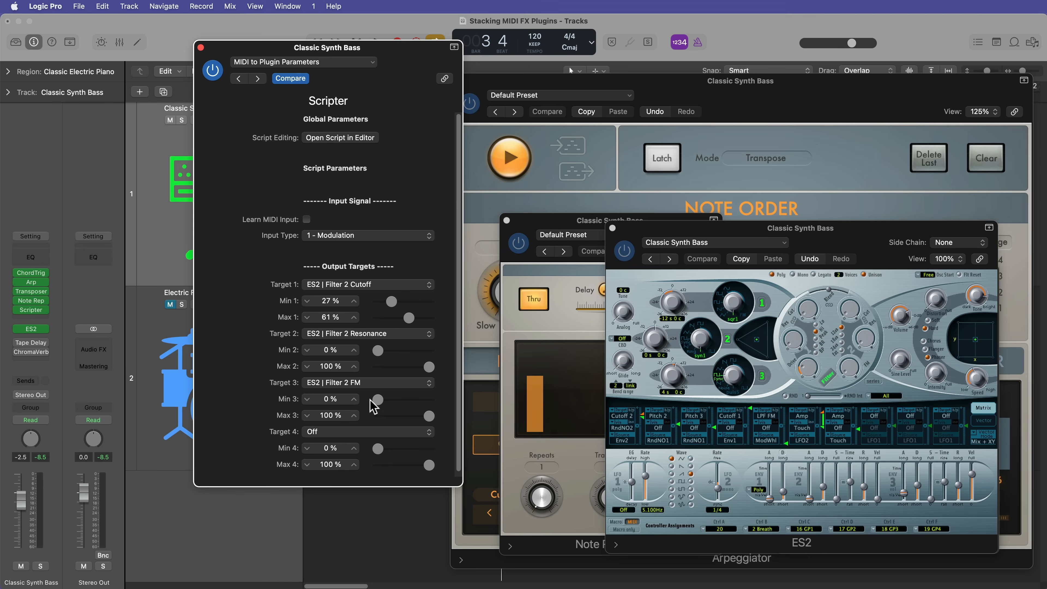
{"action": "mouse_move", "coordinate": [378, 350]}
{"action": "left_mouse_down"}
{"action": "mouse_move", "coordinate": [406, 350]}
{"action": "mouse_move", "coordinate": [376, 367]}
{"action": "mouse_move", "coordinate": [393, 351]}
{"action": "left_mouse_up"}
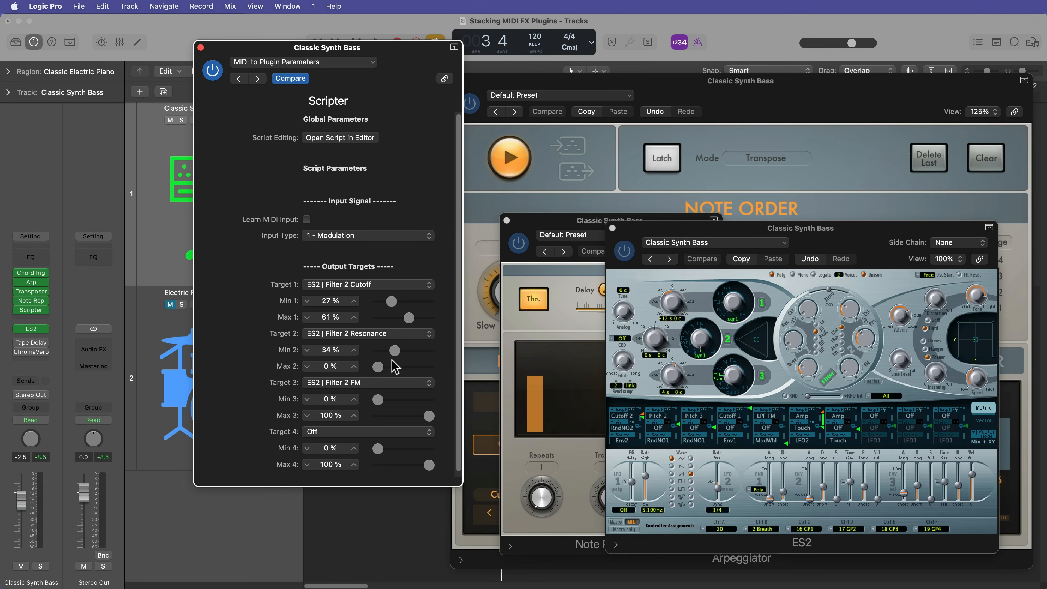
{"action": "left_click_drag", "start_coordinate": [393, 350], "coordinate": [390, 351]}
{"action": "left_click_drag", "start_coordinate": [429, 415], "coordinate": [387, 420]}
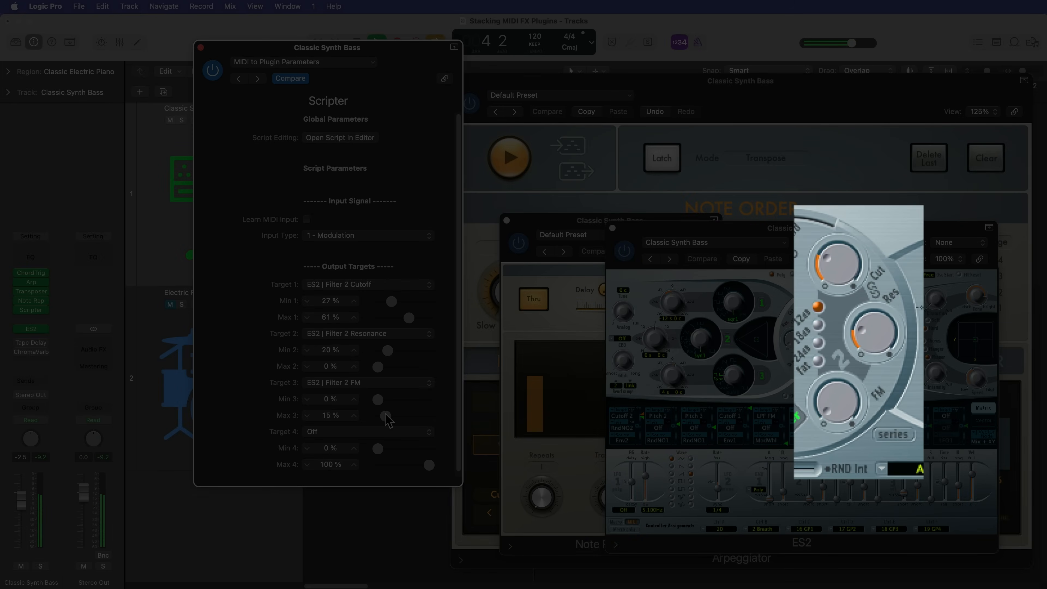
- Narrow Target 1's Filter 2 Cutoff range to 21–54%, audition the modulation and close Scripter
{"action": "key", "text": "space"}
{"action": "left_click_drag", "start_coordinate": [390, 302], "coordinate": [402, 321]}
{"action": "key", "text": "space"}
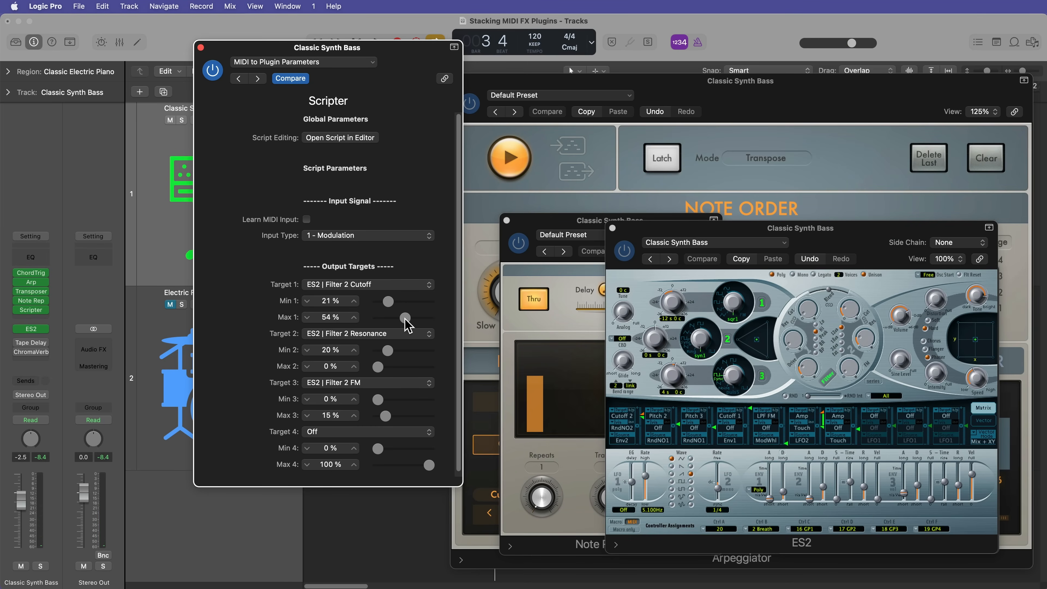
{"action": "left_click", "coordinate": [201, 48]}
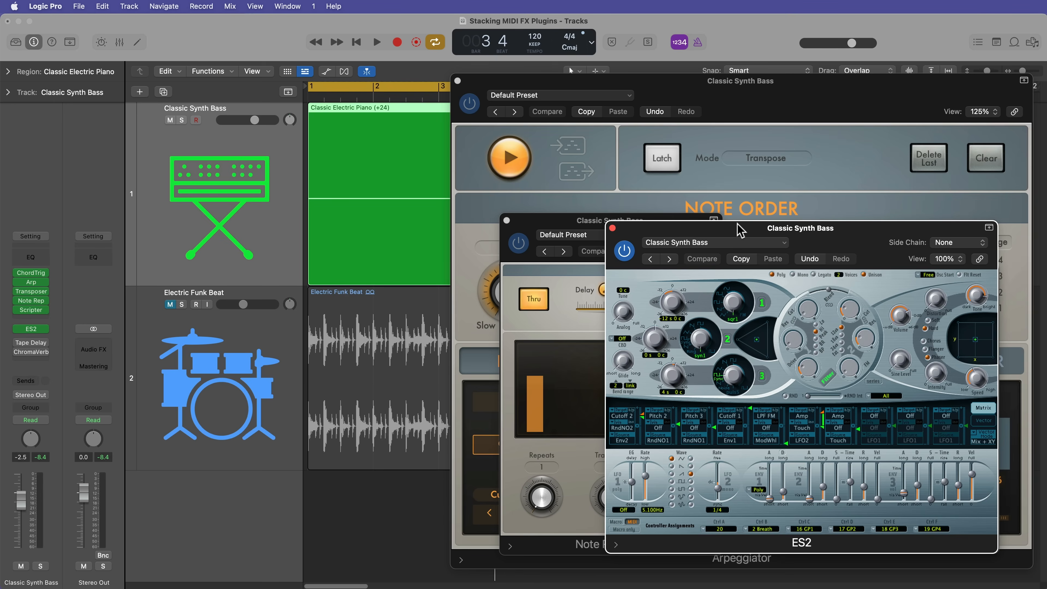
- Insert a Modulator after Scripter, move its window clear of ES2, and audition its default LFO with the envelope switched off
{"action": "left_click", "coordinate": [31, 319]}
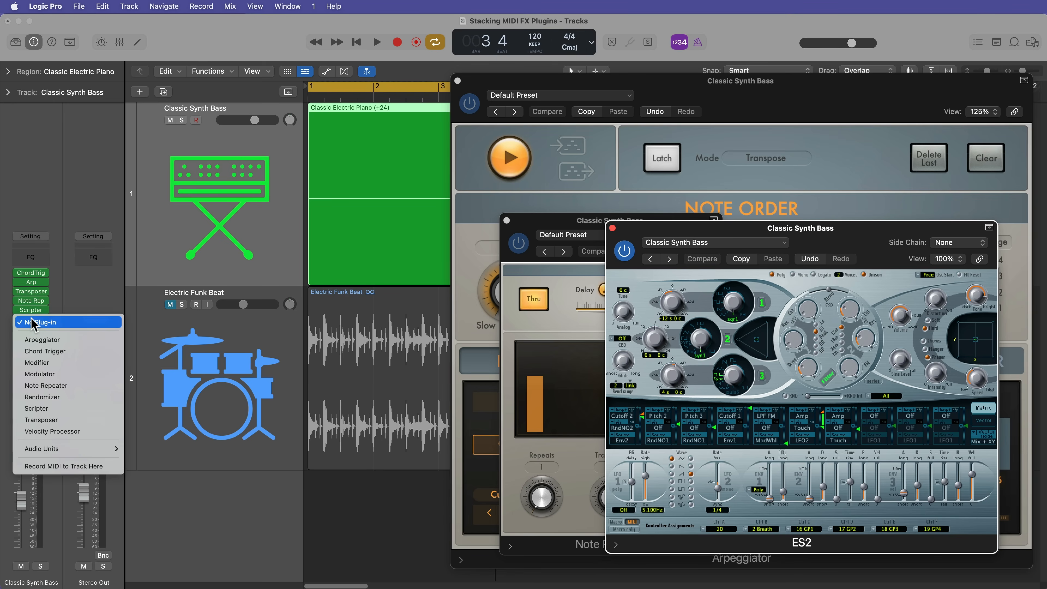
{"action": "left_click", "coordinate": [74, 375]}
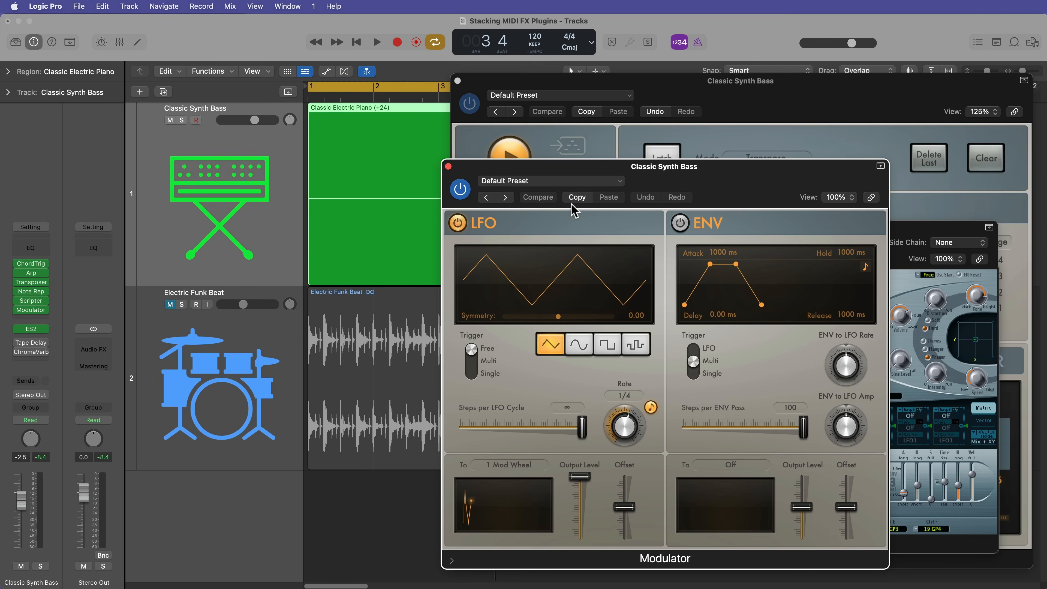
{"action": "left_click_drag", "start_coordinate": [722, 180], "coordinate": [345, 144]}
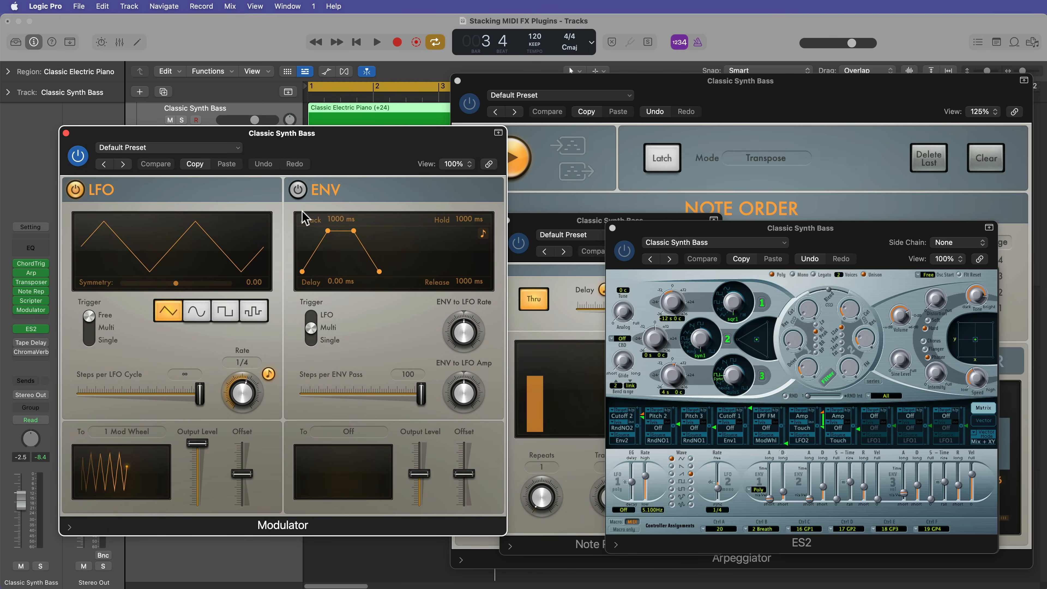
{"action": "left_click", "coordinate": [301, 194]}
{"action": "left_click", "coordinate": [301, 193]}
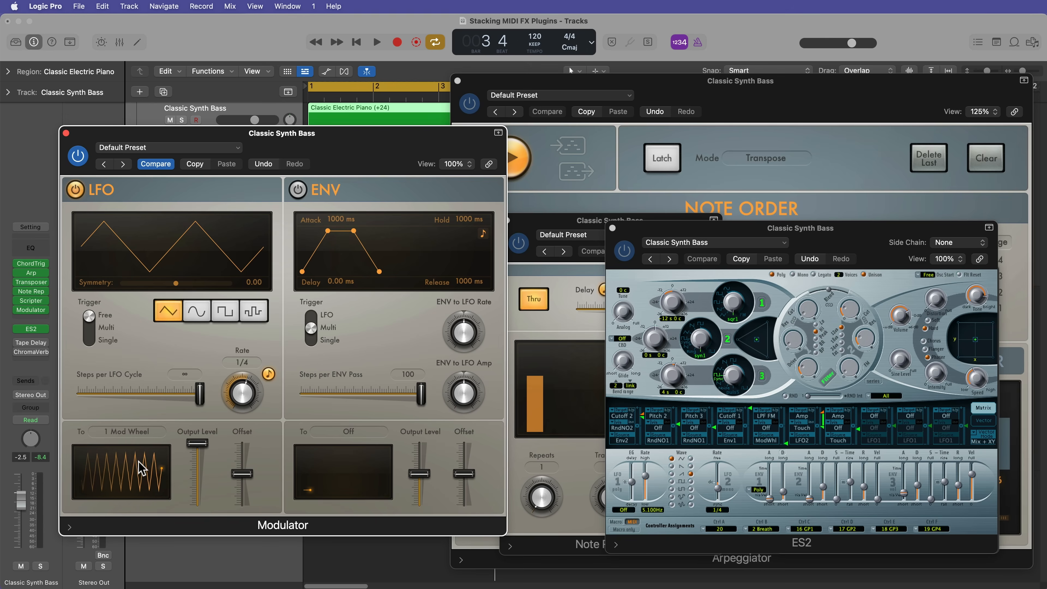
{"action": "key", "text": "space"}
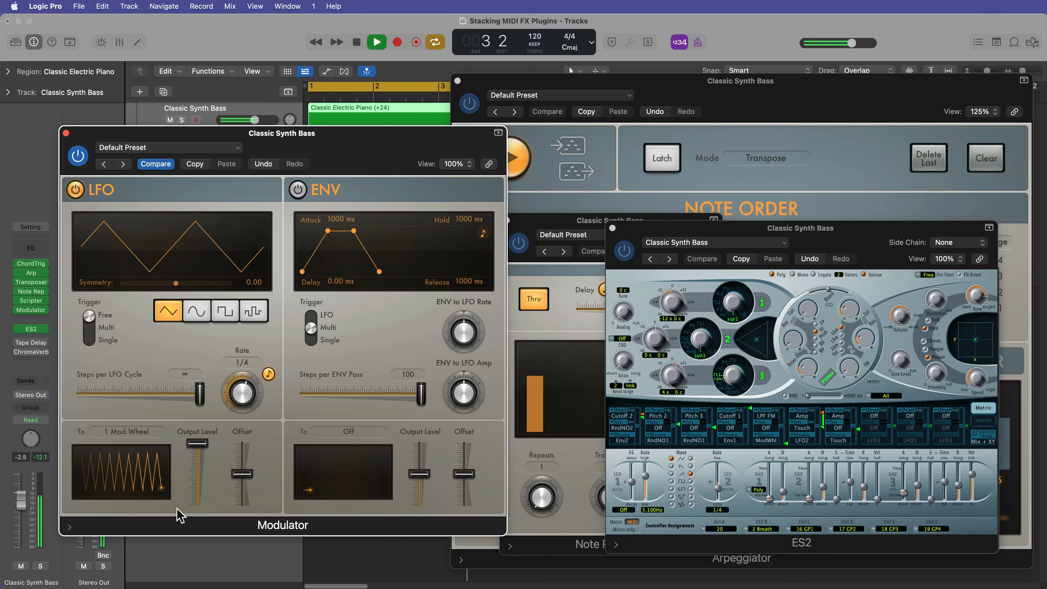
{"action": "key", "text": "space"}
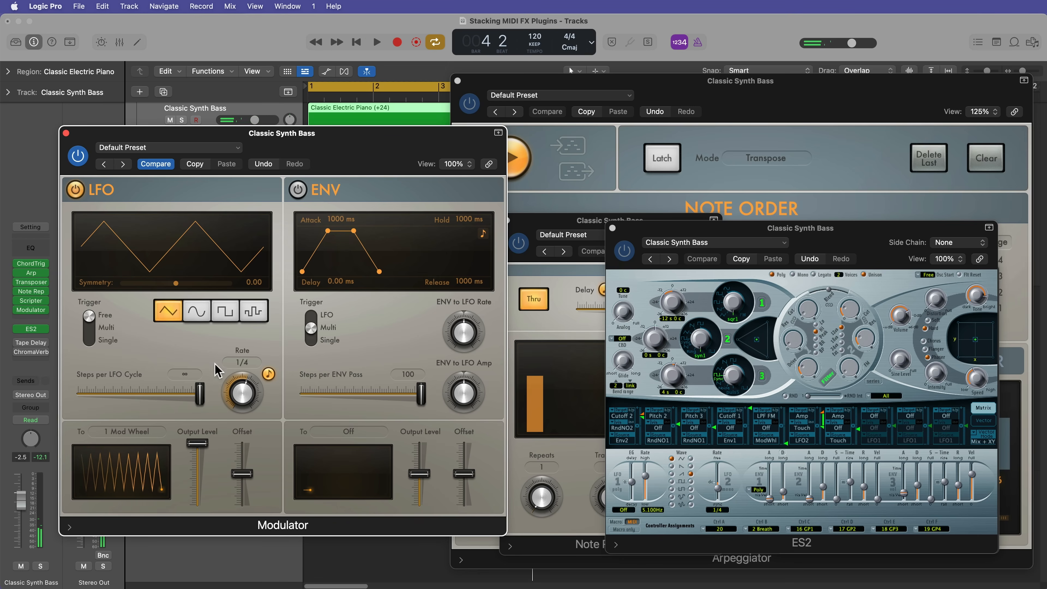
- Set the Modulator LFO to the random waveform at a 1/16 rate, with Output Level 34% and a slightly lower Offset
{"action": "left_click", "coordinate": [260, 310]}
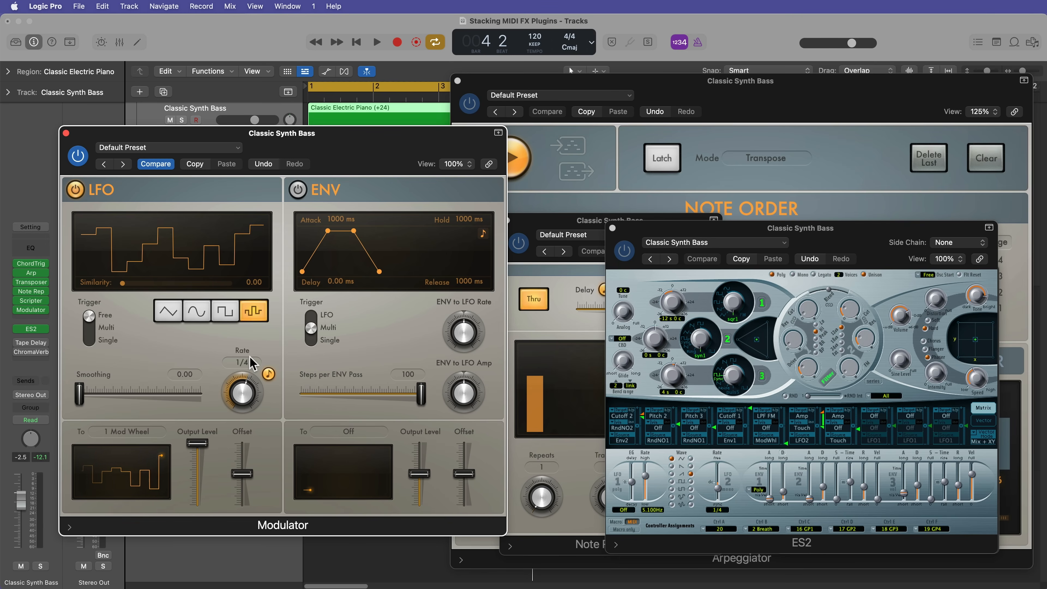
{"action": "left_click_drag", "start_coordinate": [250, 357], "coordinate": [267, 384]}
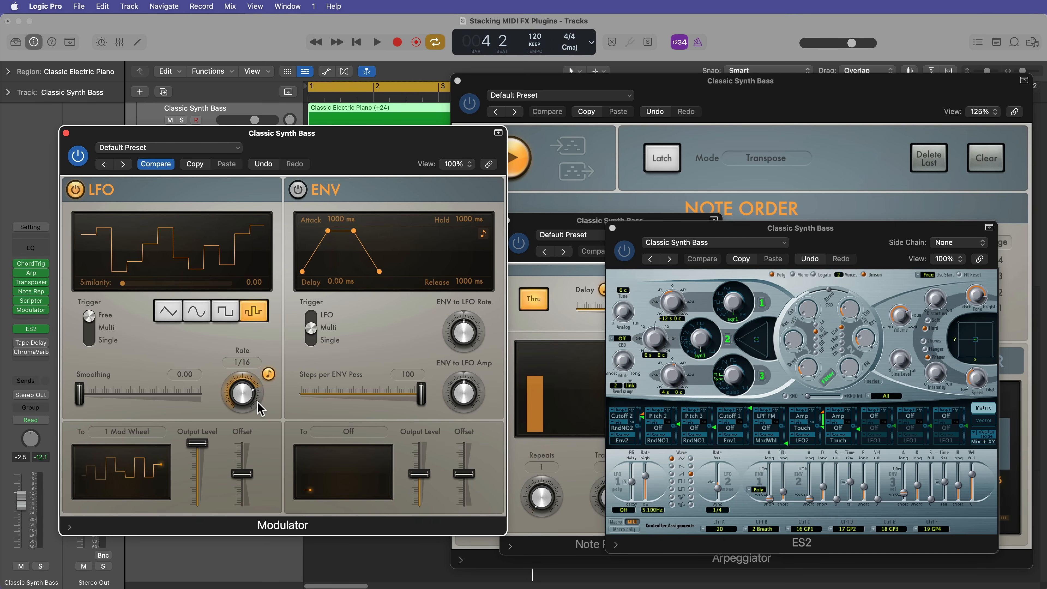
{"action": "left_click_drag", "start_coordinate": [202, 450], "coordinate": [208, 485]}
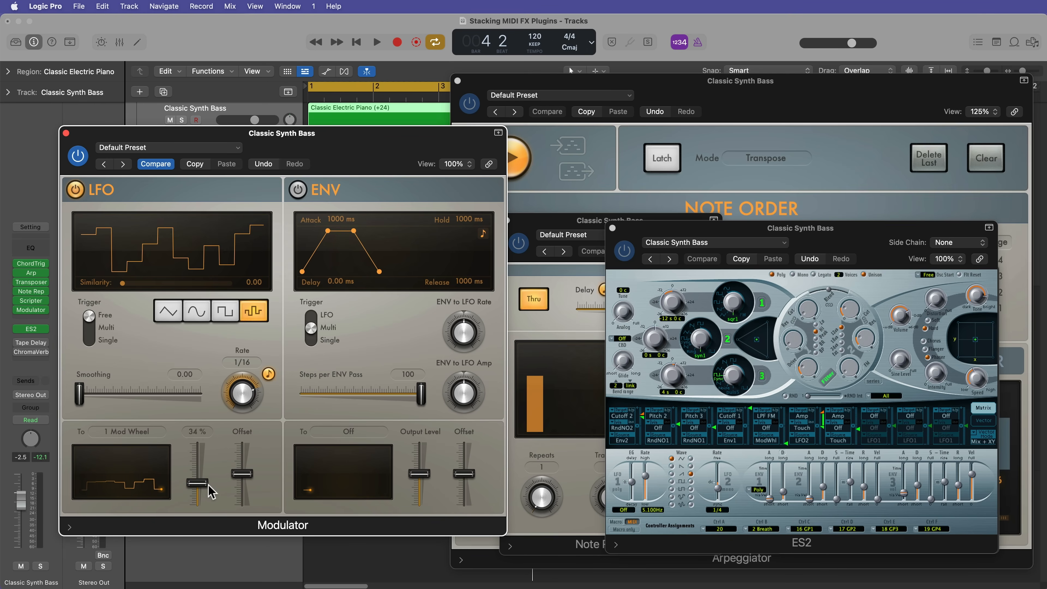
{"action": "left_click_drag", "start_coordinate": [242, 479], "coordinate": [245, 483]}
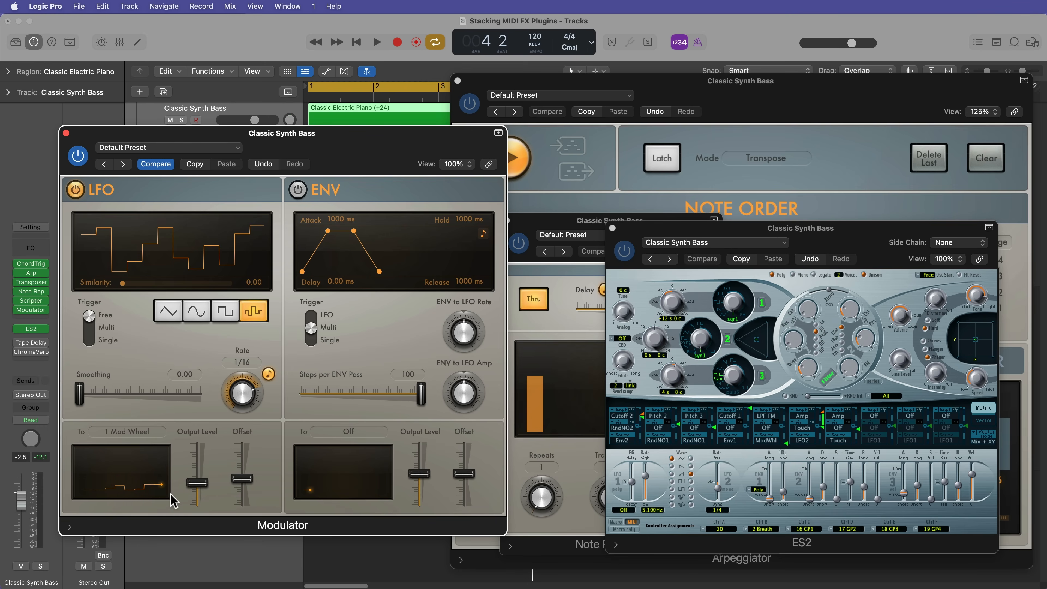
- Audition the random modulation while raising the LFO Output Level slightly and setting its Offset to -12%
{"action": "key", "text": "space"}
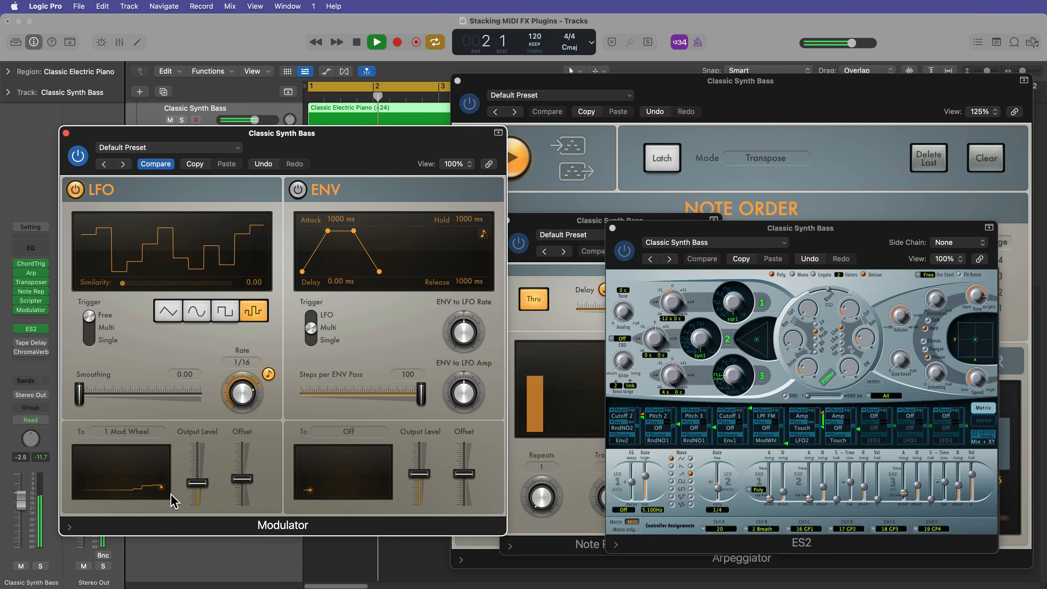
{"action": "left_click_drag", "start_coordinate": [198, 483], "coordinate": [200, 481]}
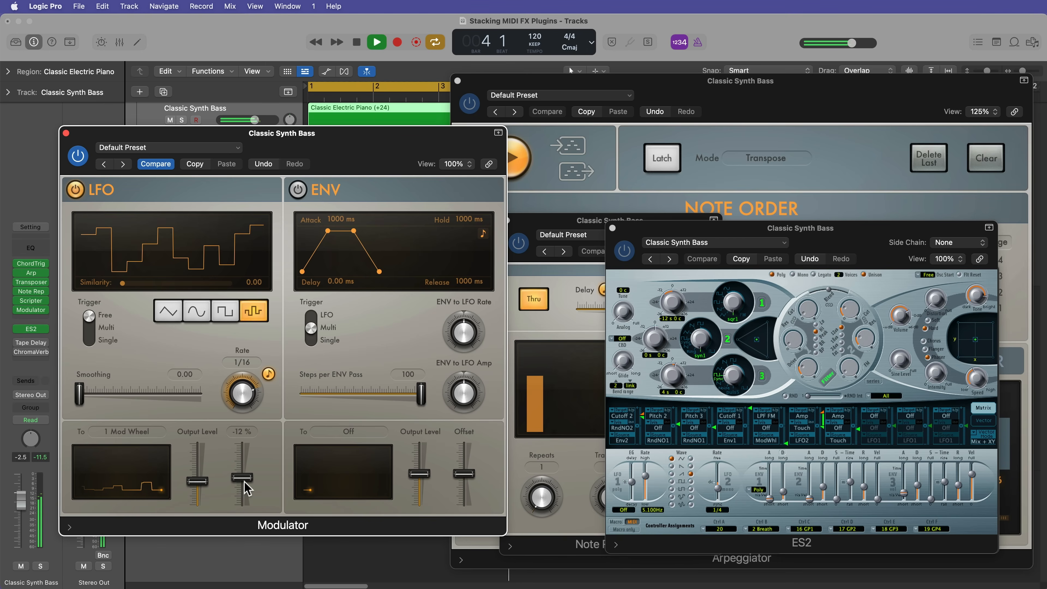
{"action": "key", "text": "space"}
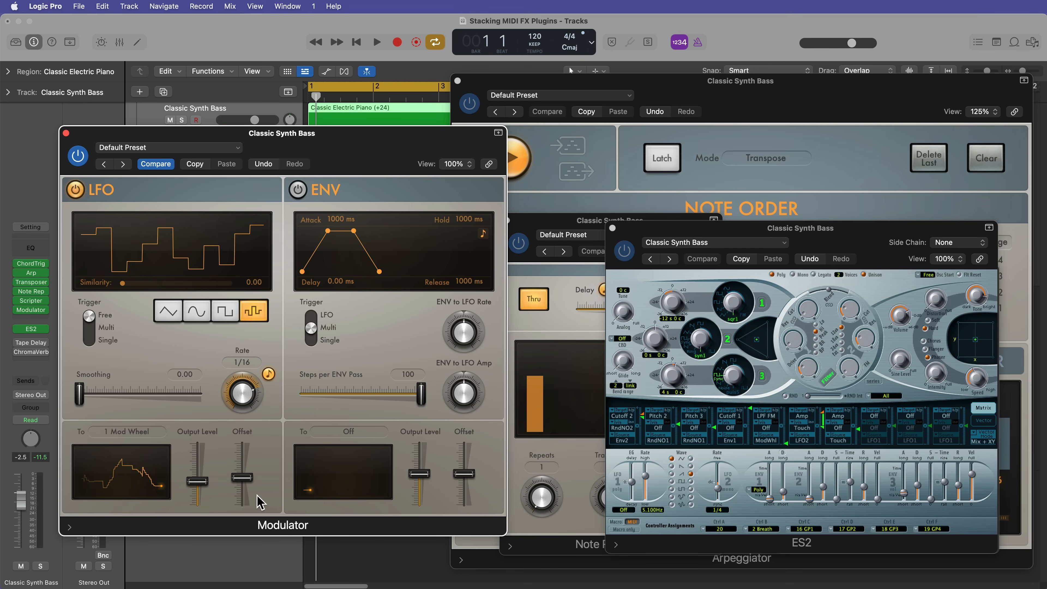
{"action": "key", "text": "space"}
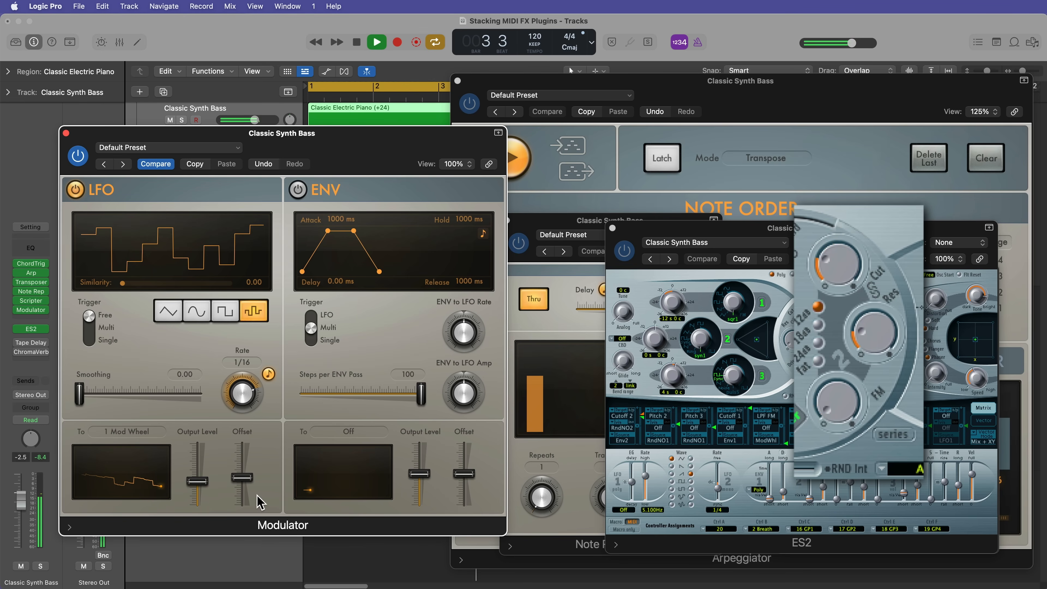
{"action": "key", "text": "space"}
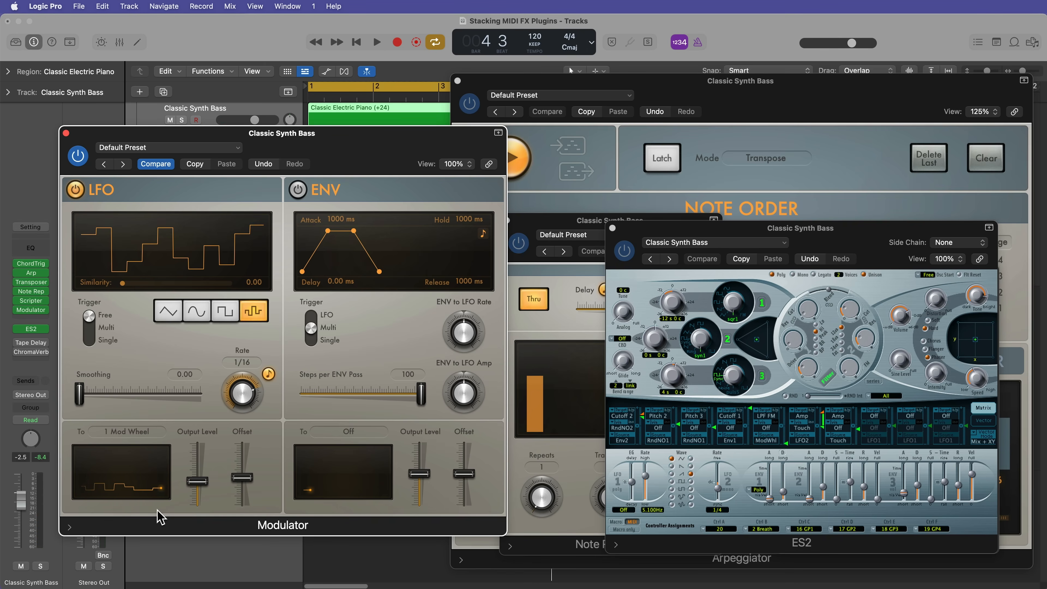
- Insert a second Note Repeater after the Modulator and move its window down over ES2's edge
{"action": "left_click", "coordinate": [34, 316]}
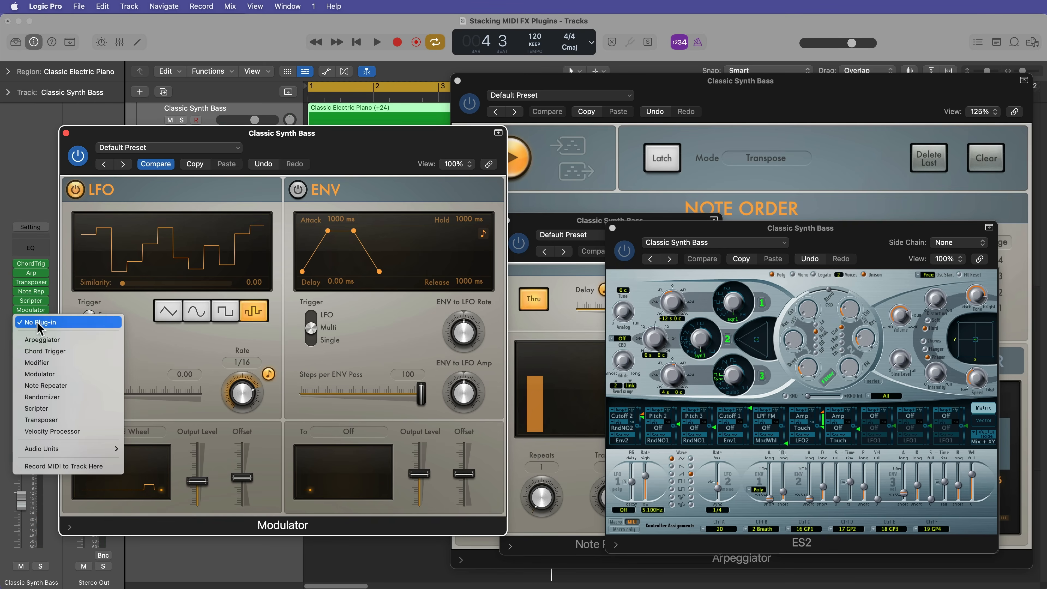
{"action": "left_click", "coordinate": [61, 383]}
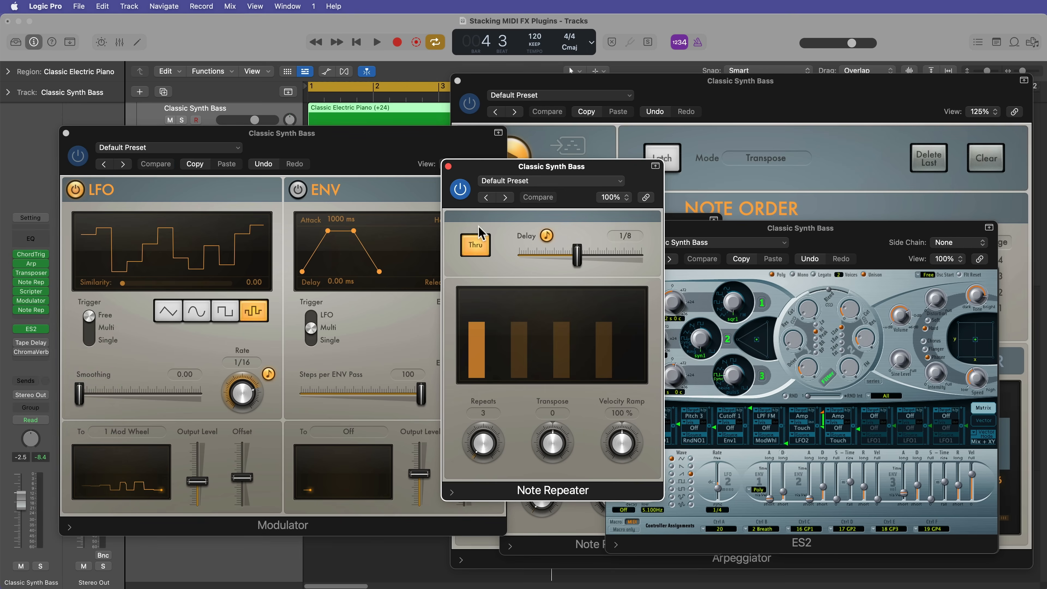
{"action": "left_click_drag", "start_coordinate": [585, 170], "coordinate": [622, 217]}
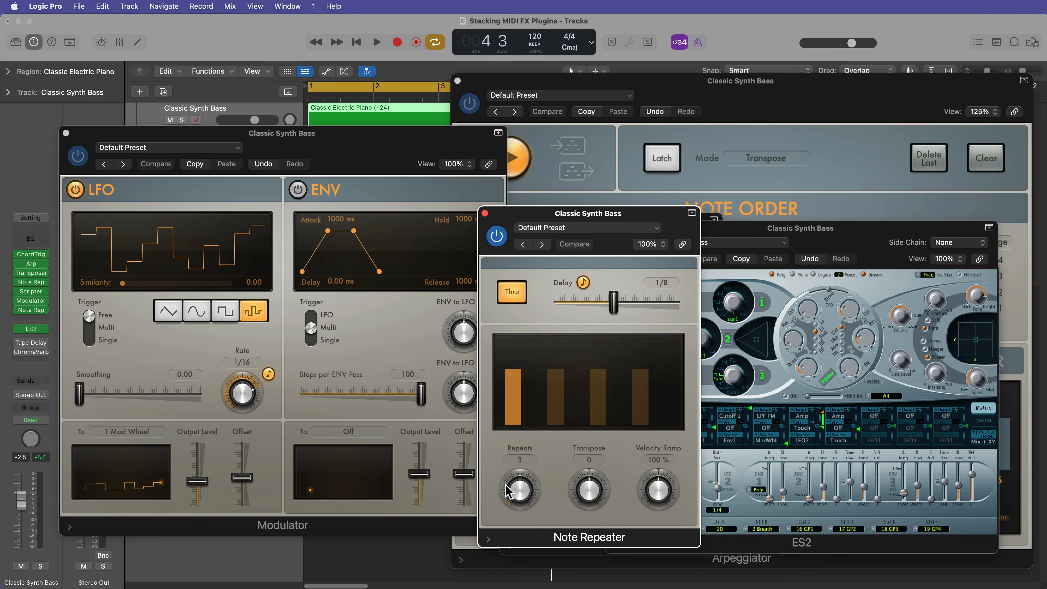
- Set the new Note Repeater to 1 repeat, Transpose 12, Delay 1/8d and Velocity Ramp 23%
{"action": "left_click_drag", "start_coordinate": [519, 489], "coordinate": [520, 500]}
{"action": "left_click_drag", "start_coordinate": [519, 495], "coordinate": [520, 497]}
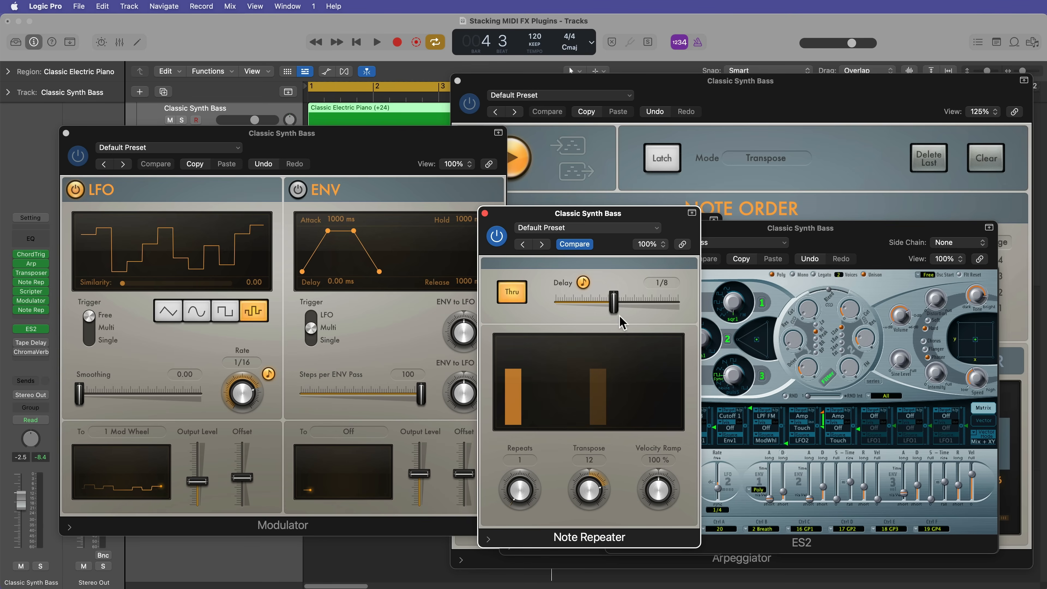
{"action": "left_click_drag", "start_coordinate": [613, 303], "coordinate": [624, 304]}
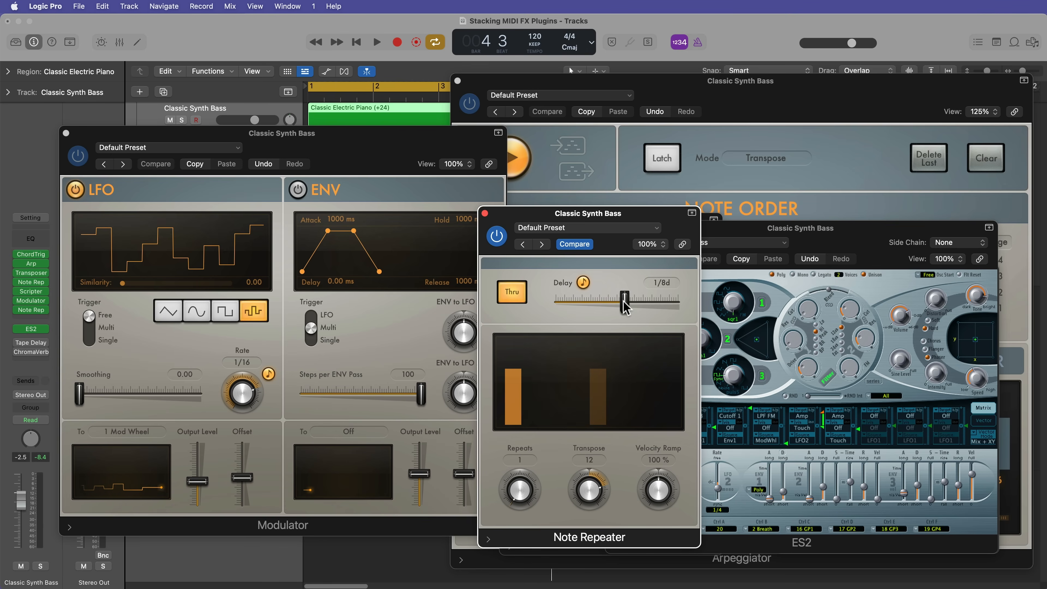
{"action": "left_click_drag", "start_coordinate": [659, 494], "coordinate": [664, 528]}
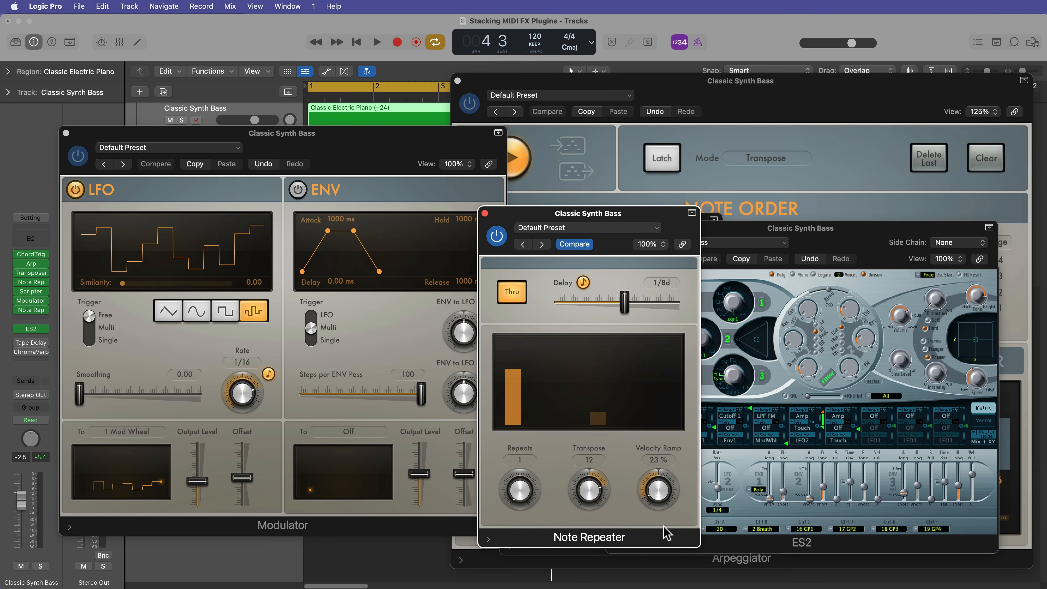
- Audition the second Note Repeater, raise its Transpose to 24 and play the part again
{"action": "key", "text": "space"}
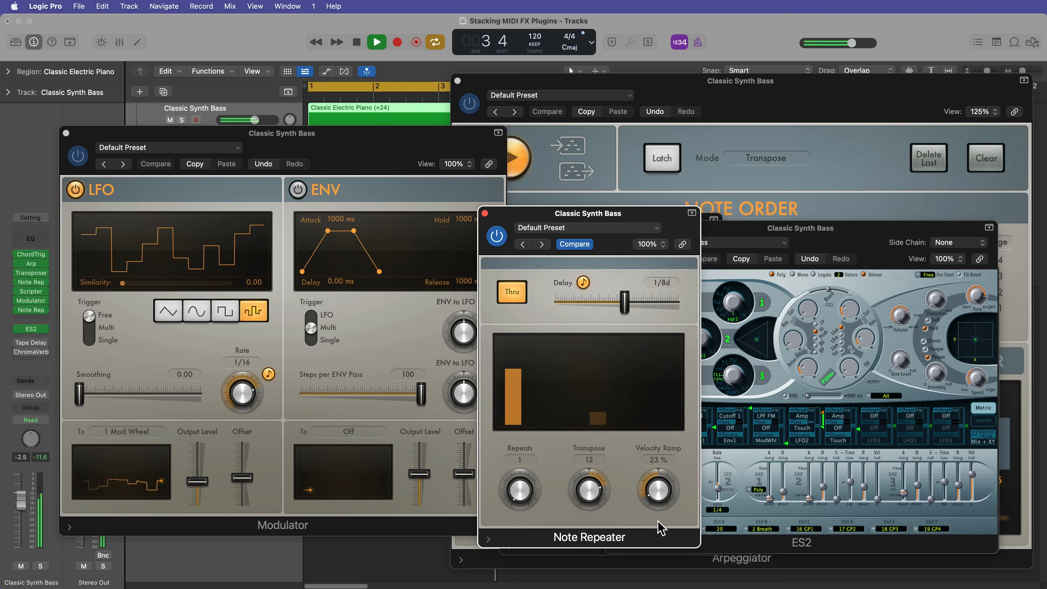
{"action": "key", "text": "space"}
{"action": "left_click_drag", "start_coordinate": [596, 501], "coordinate": [593, 410]}
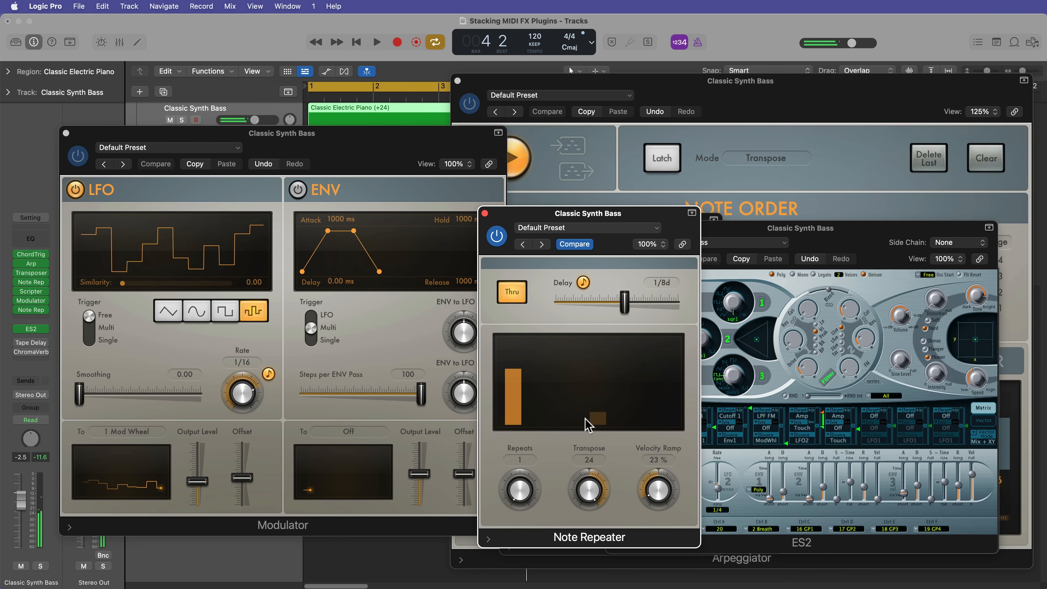
{"action": "key", "text": "space"}
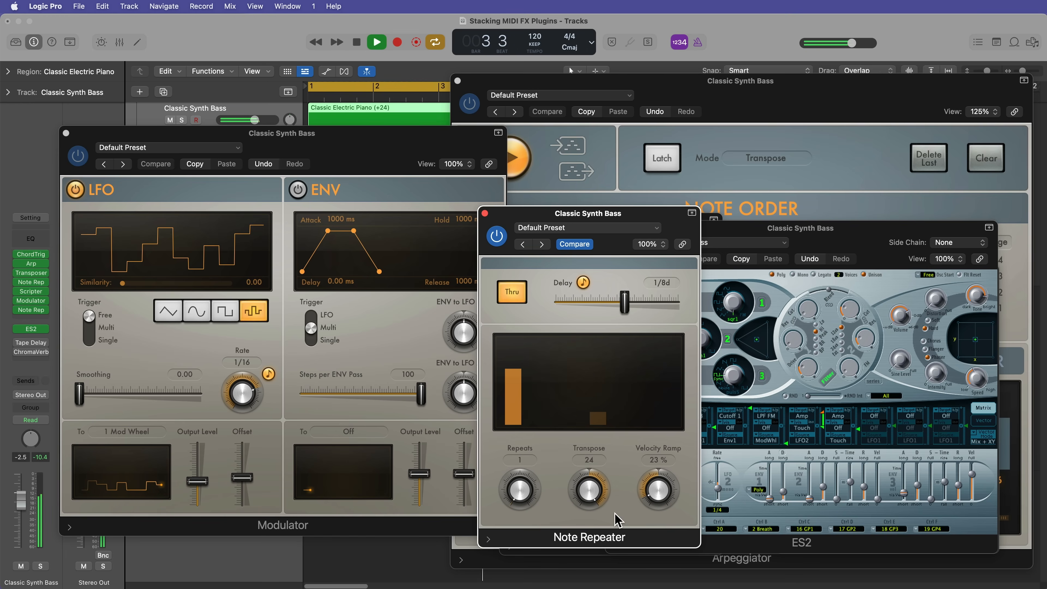
{"action": "key", "text": "space"}
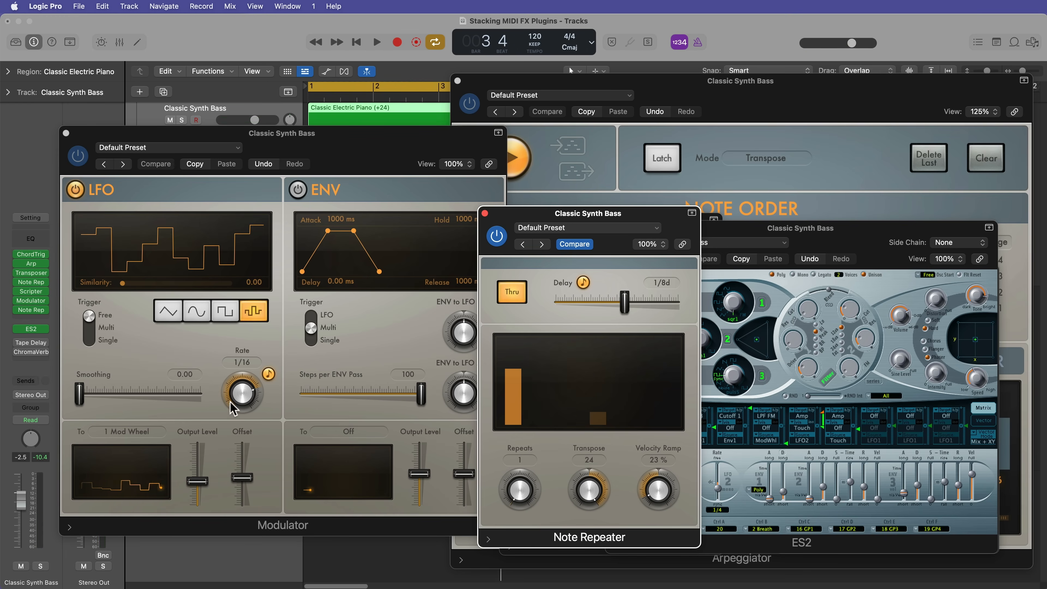
- Open Tape Delay and audition the part, trying Feedback at 25% and 225% before settling on 19%
{"action": "left_click", "coordinate": [29, 342]}
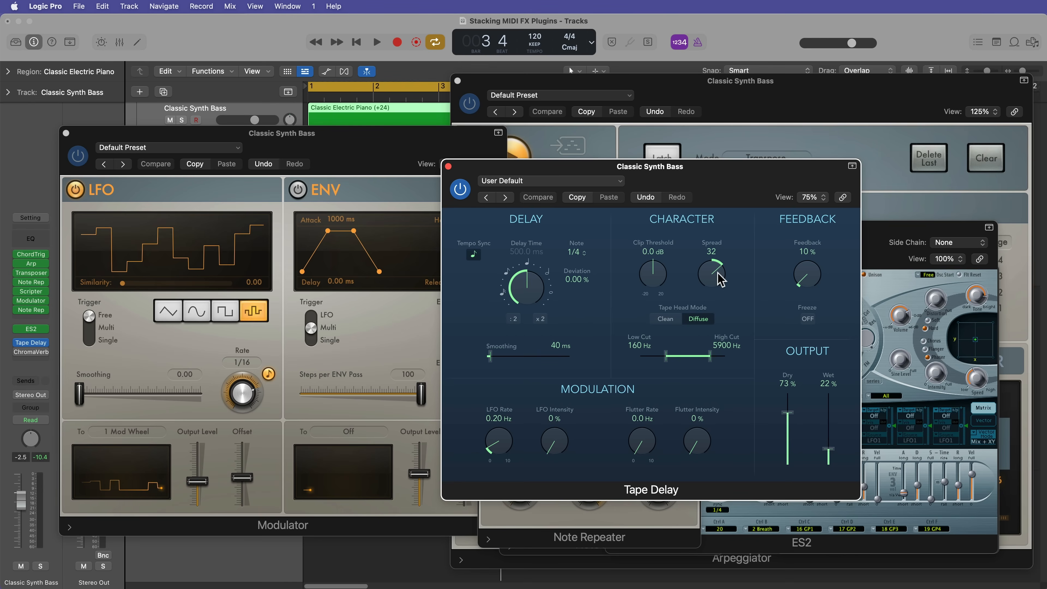
{"action": "key", "text": "space"}
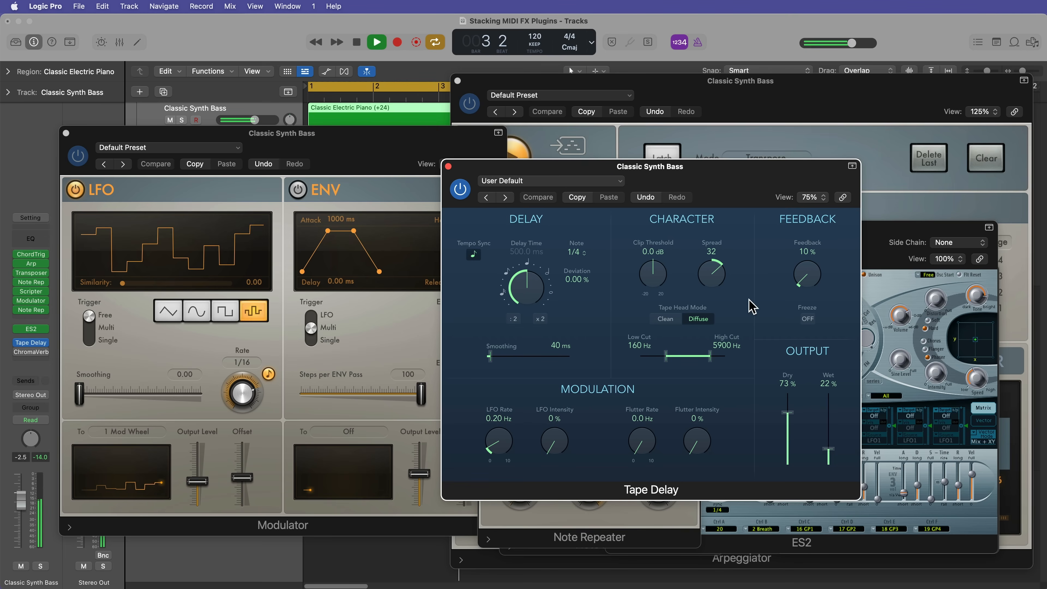
{"action": "mouse_move", "coordinate": [811, 291]}
{"action": "left_mouse_down"}
{"action": "mouse_move", "coordinate": [808, 209]}
{"action": "mouse_move", "coordinate": [800, 279]}
{"action": "left_mouse_up"}
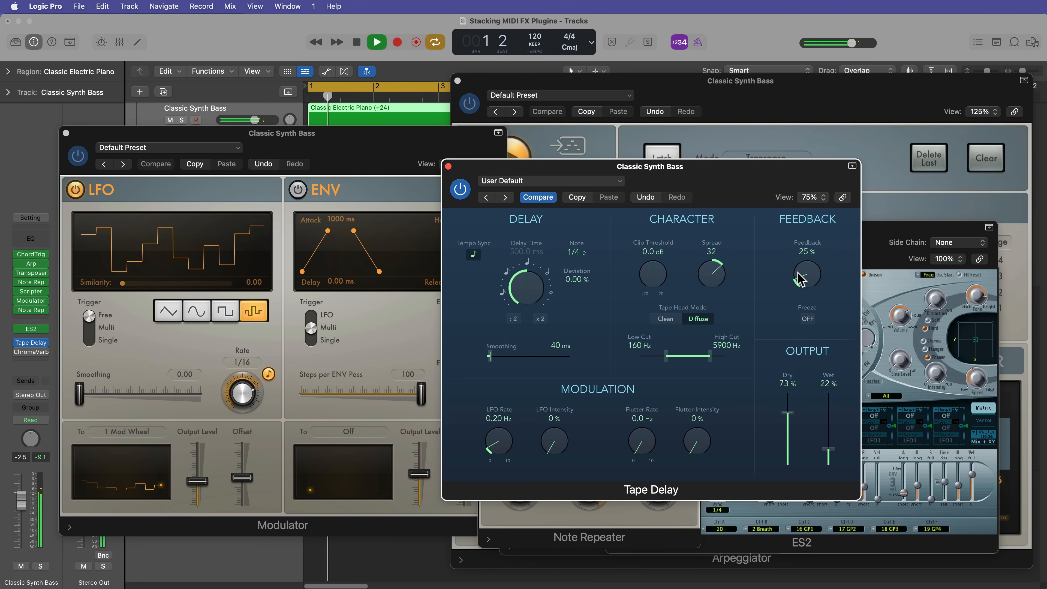
{"action": "key", "text": "space"}
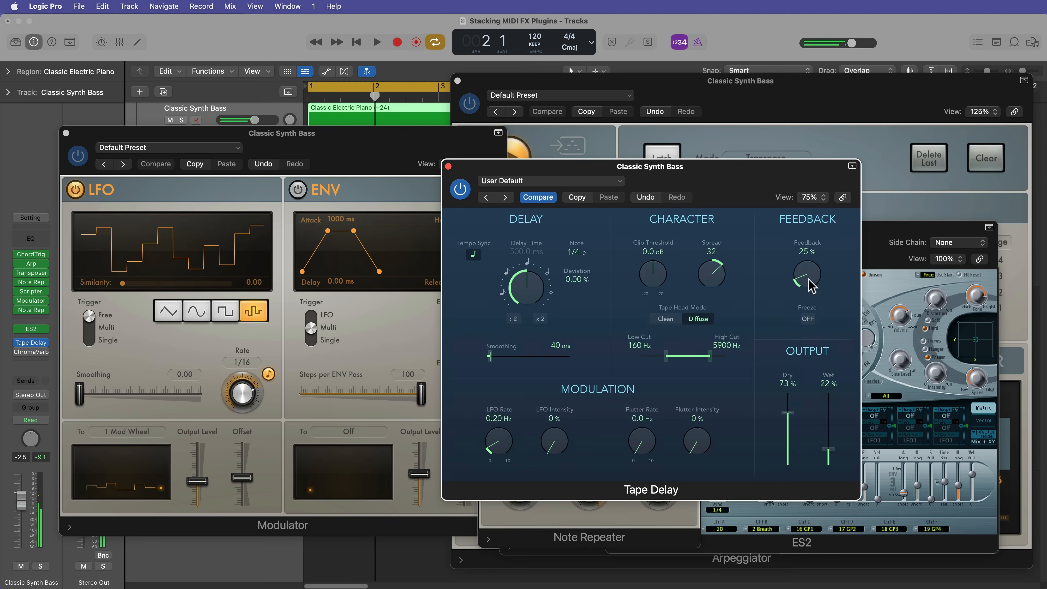
{"action": "left_click_drag", "start_coordinate": [810, 284], "coordinate": [823, 197]}
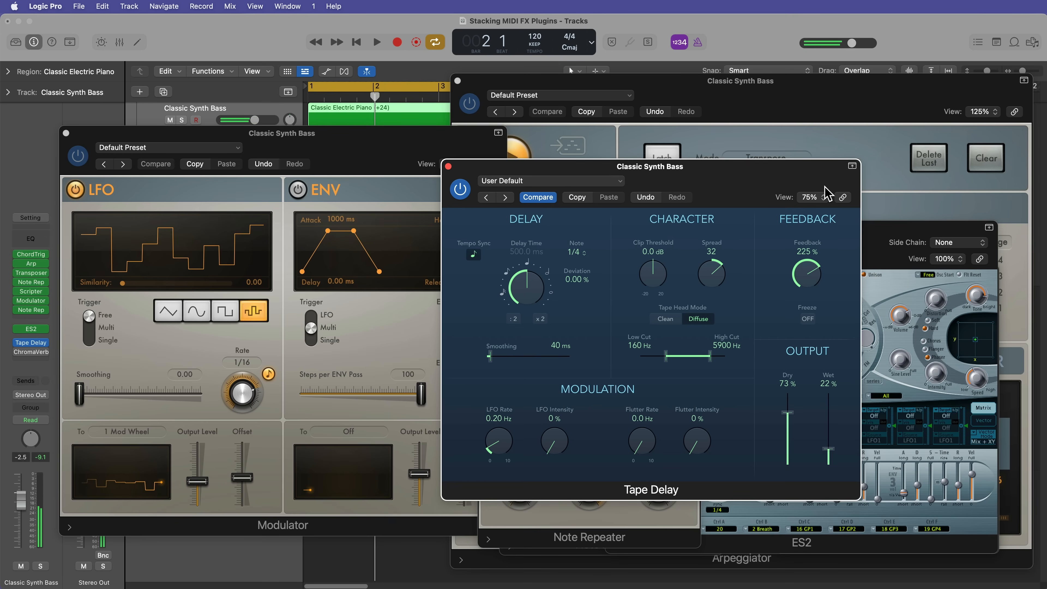
{"action": "left_click_drag", "start_coordinate": [826, 194], "coordinate": [822, 246]}
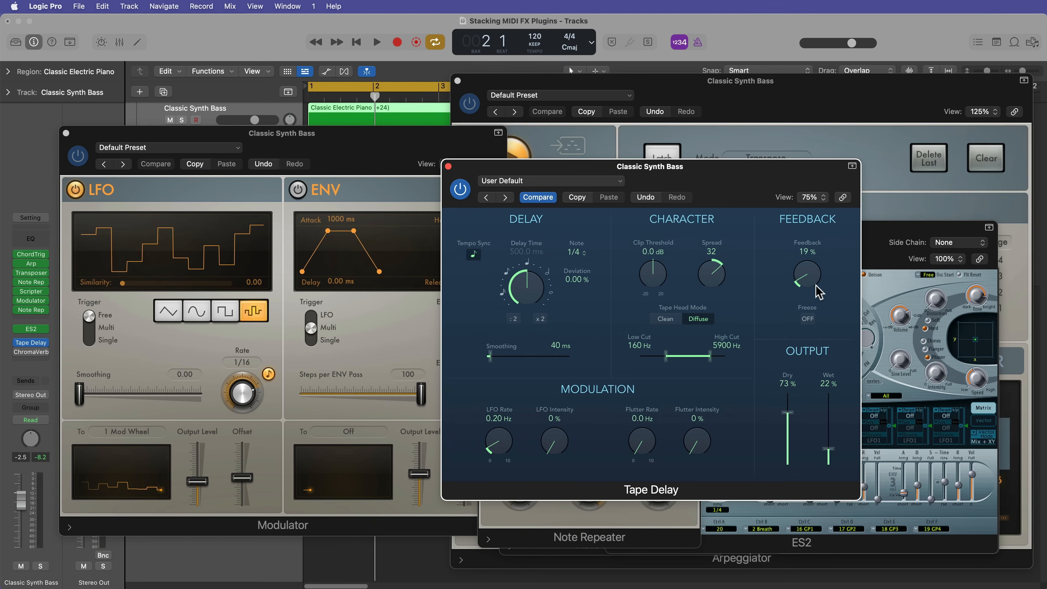
- Open ChromaVerb, move its window clear of Tape Delay's Feedback and Output controls, and start playback
{"action": "left_click", "coordinate": [28, 352]}
{"action": "left_click_drag", "start_coordinate": [833, 184], "coordinate": [532, 138]}
{"action": "key", "text": "space"}
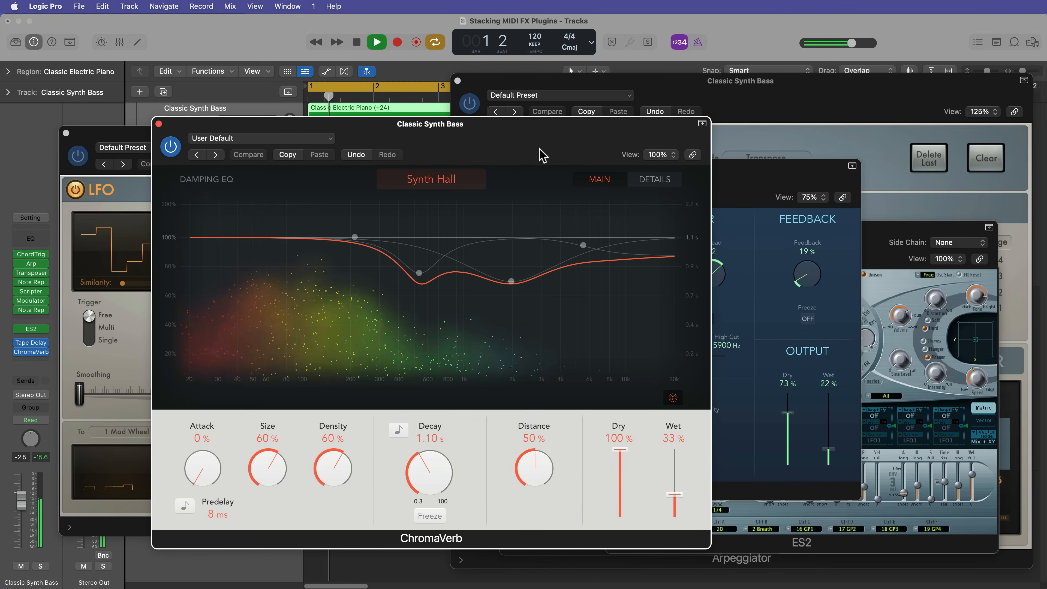
- Lower Tape Delay's Feedback to 0% during playback, move its window clear of ChromaVerb and stop playback
{"action": "left_click_drag", "start_coordinate": [798, 291], "coordinate": [811, 327]}
{"action": "left_click_drag", "start_coordinate": [731, 163], "coordinate": [804, 170]}
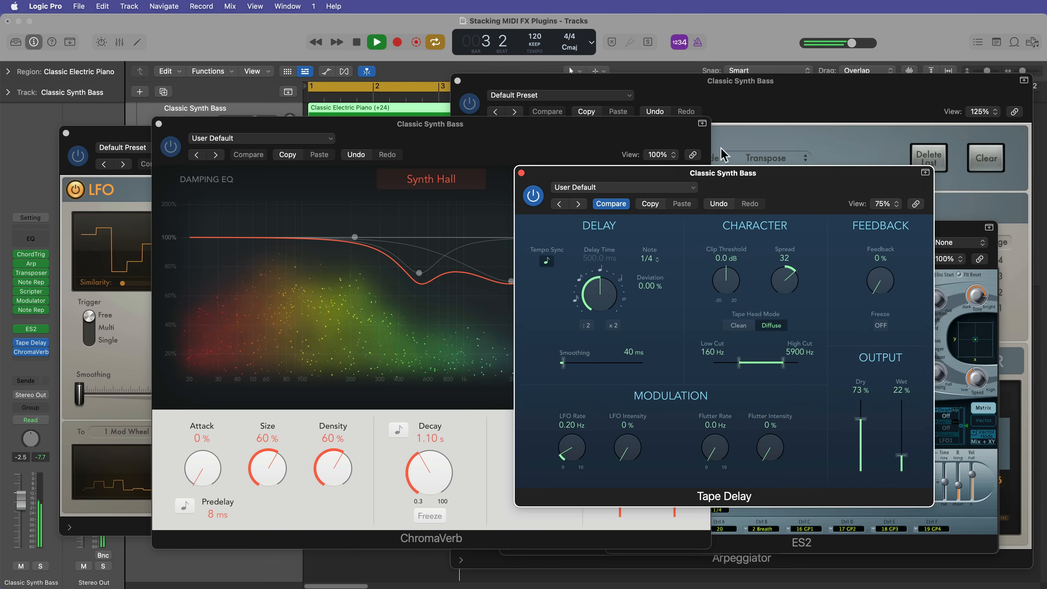
{"action": "key", "text": "space"}
- Briefly show the Mixer, hide it again and restart playback to audition the part with the delay and reverb
{"action": "key", "text": "x"}
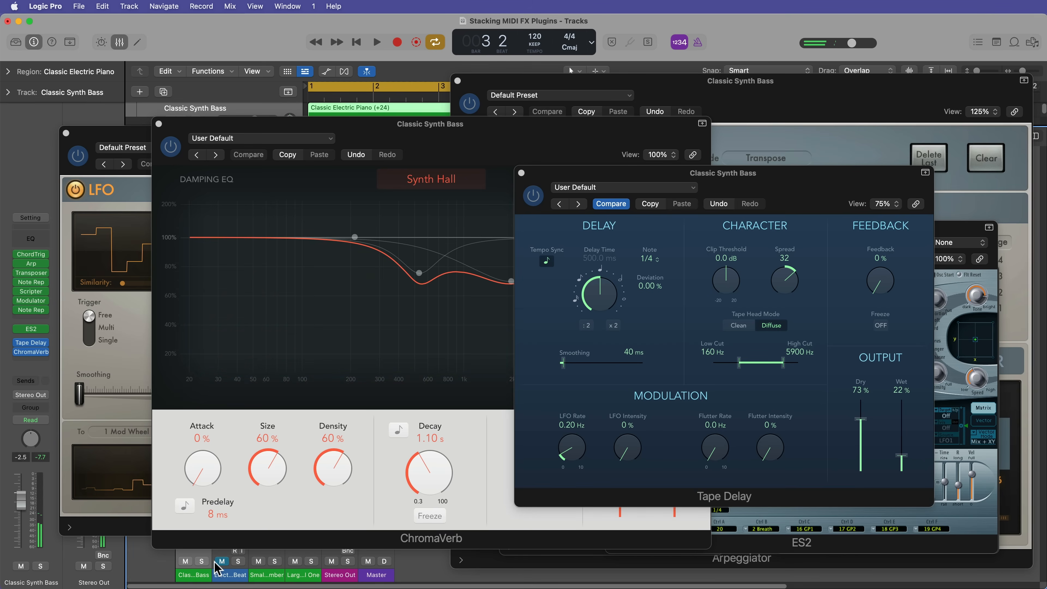
{"action": "key", "text": "x"}
{"action": "key", "text": "space"}
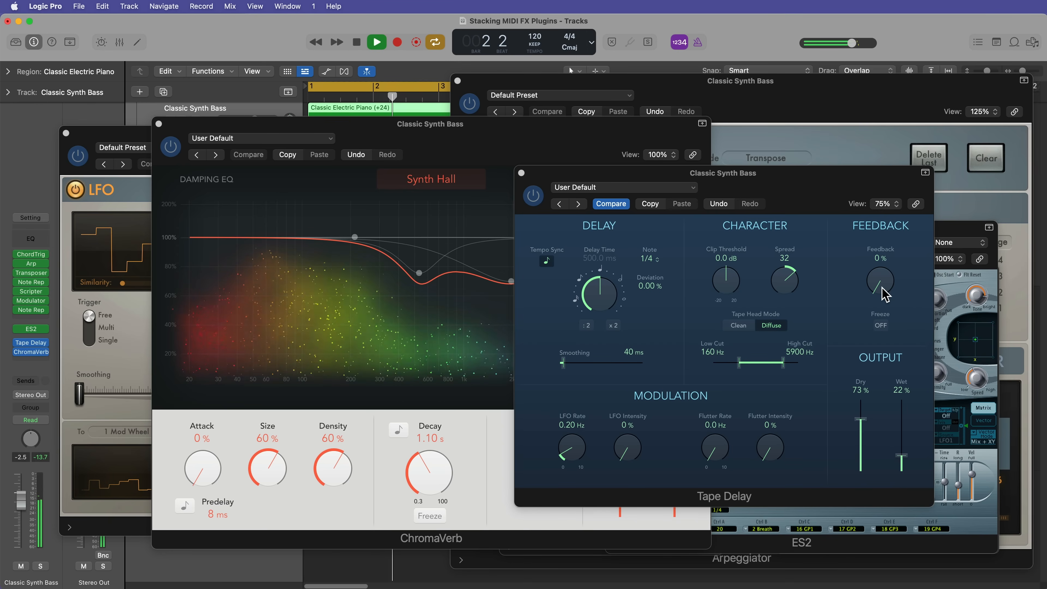
- Try Tape Delay's Feedback at 230% and 128% during playback, return it to 0%, restart playback and raise it to 27%
{"action": "left_click_drag", "start_coordinate": [885, 294], "coordinate": [889, 213]}
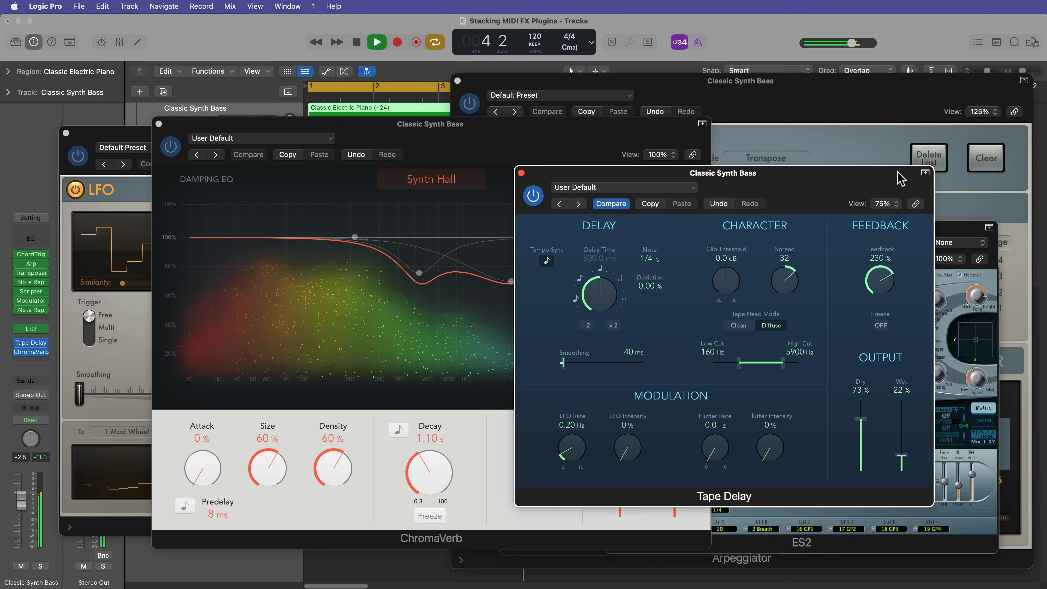
{"action": "left_click_drag", "start_coordinate": [885, 275], "coordinate": [897, 202]}
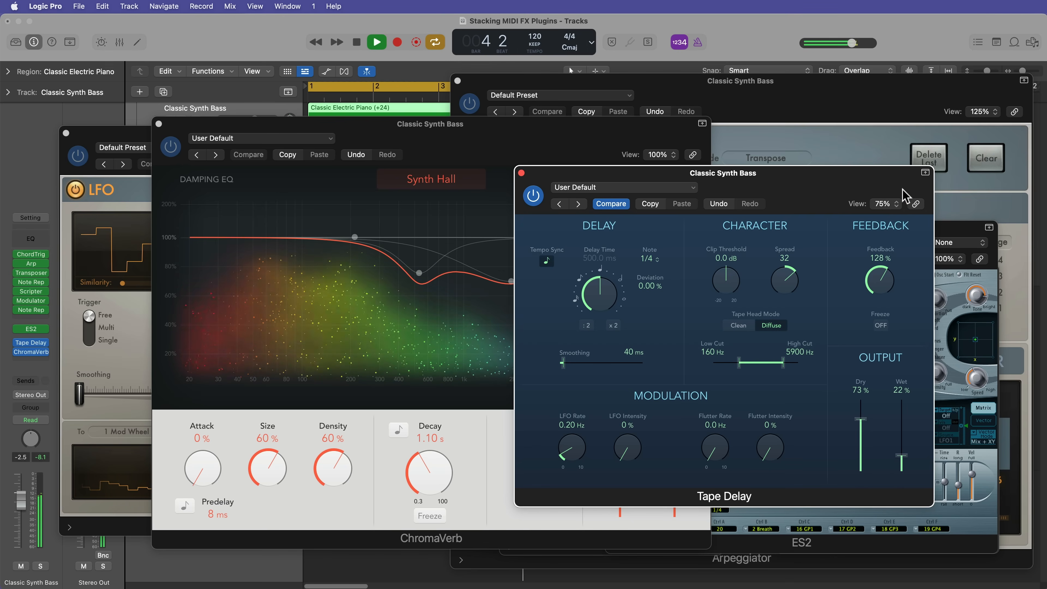
{"action": "left_click_drag", "start_coordinate": [905, 187], "coordinate": [806, 371]}
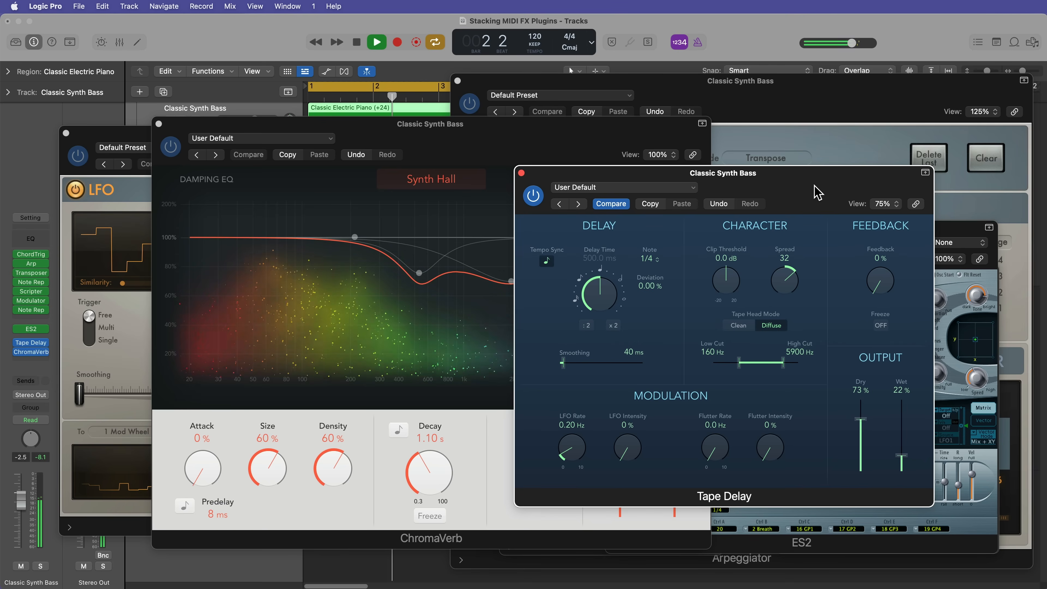
{"action": "key", "text": "space"}
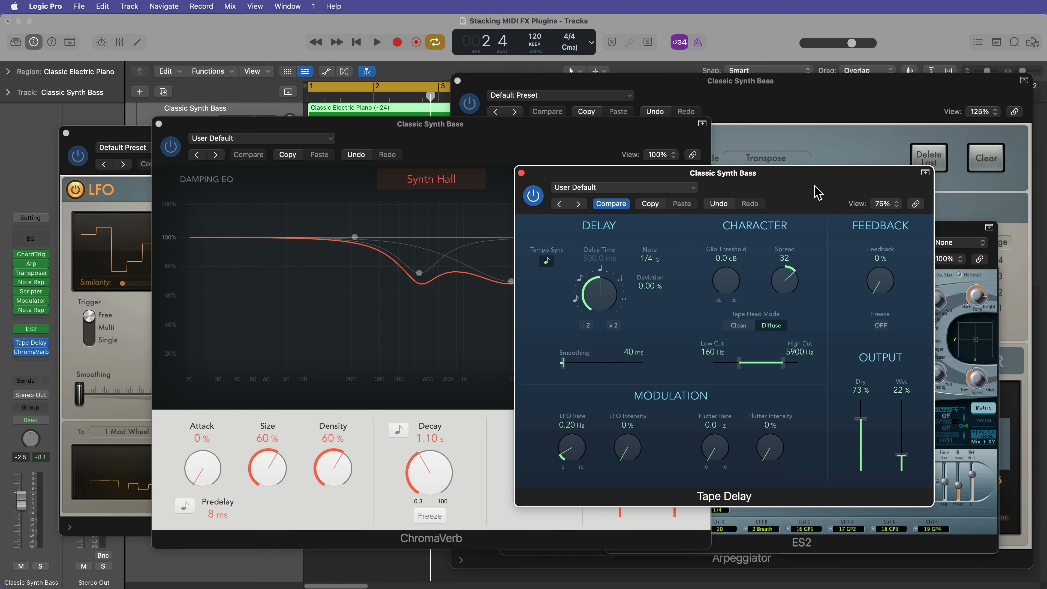
{"action": "key", "text": "space"}
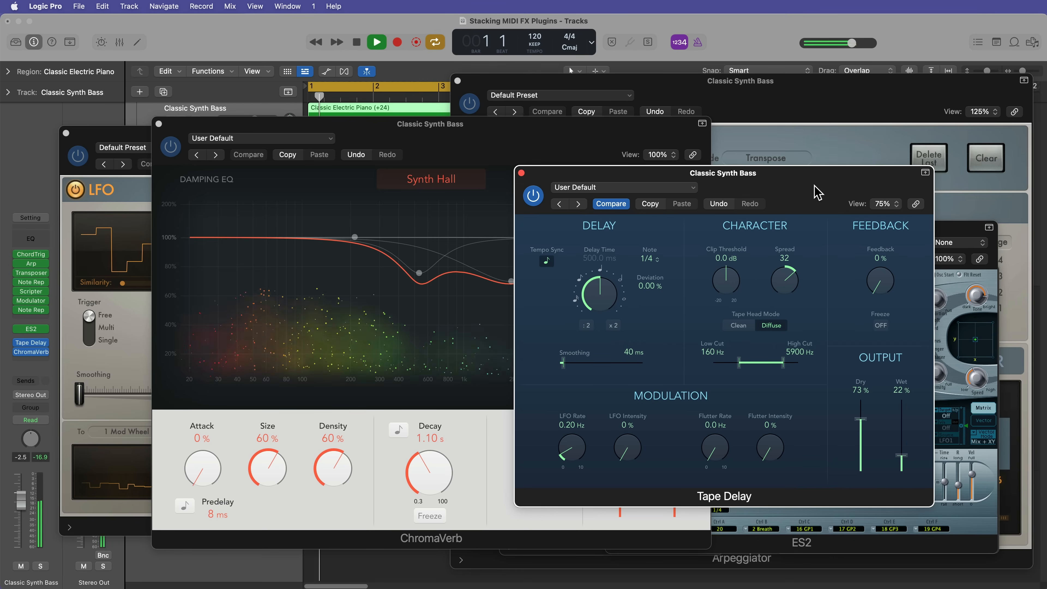
{"action": "mouse_move", "coordinate": [907, 276]}
{"action": "left_mouse_down"}
{"action": "mouse_move", "coordinate": [896, 258]}
{"action": "mouse_move", "coordinate": [904, 271]}
{"action": "left_mouse_up"}
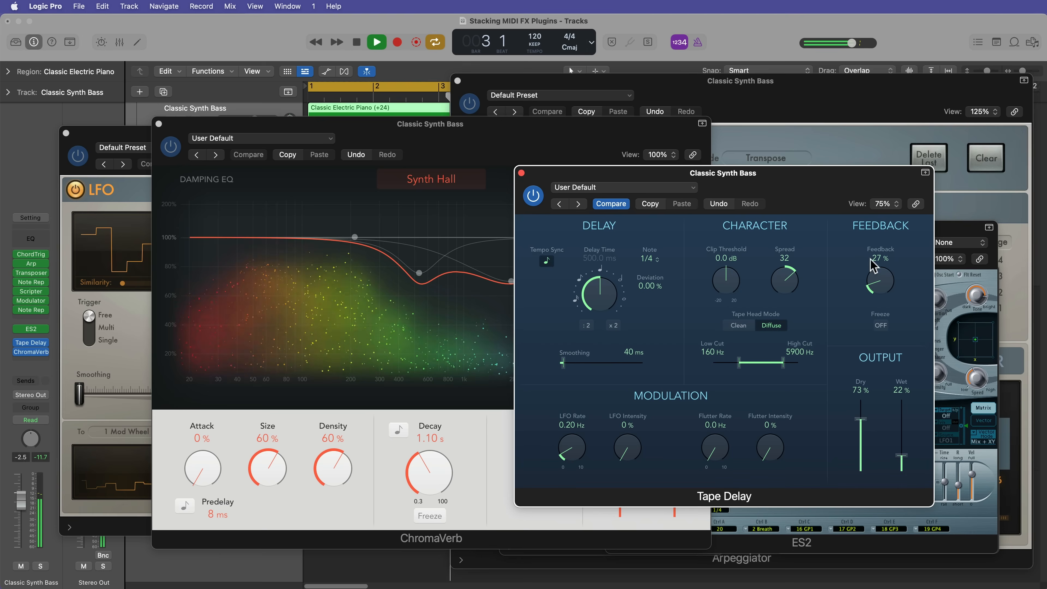
- Bypass ChromaVerb while the part plays and close its window
{"action": "left_click", "coordinate": [502, 160]}
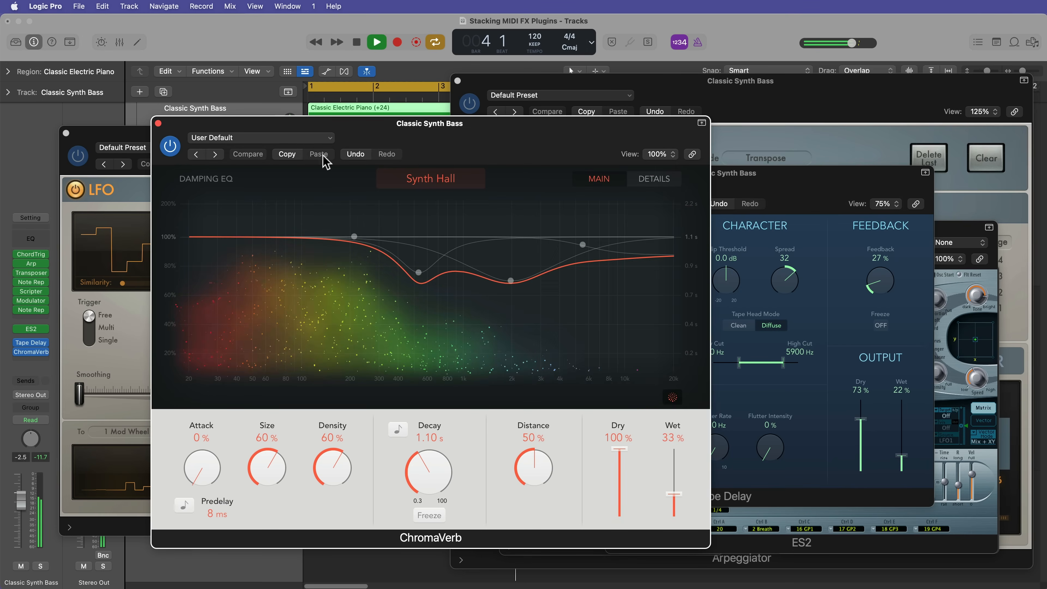
{"action": "left_click", "coordinate": [170, 147]}
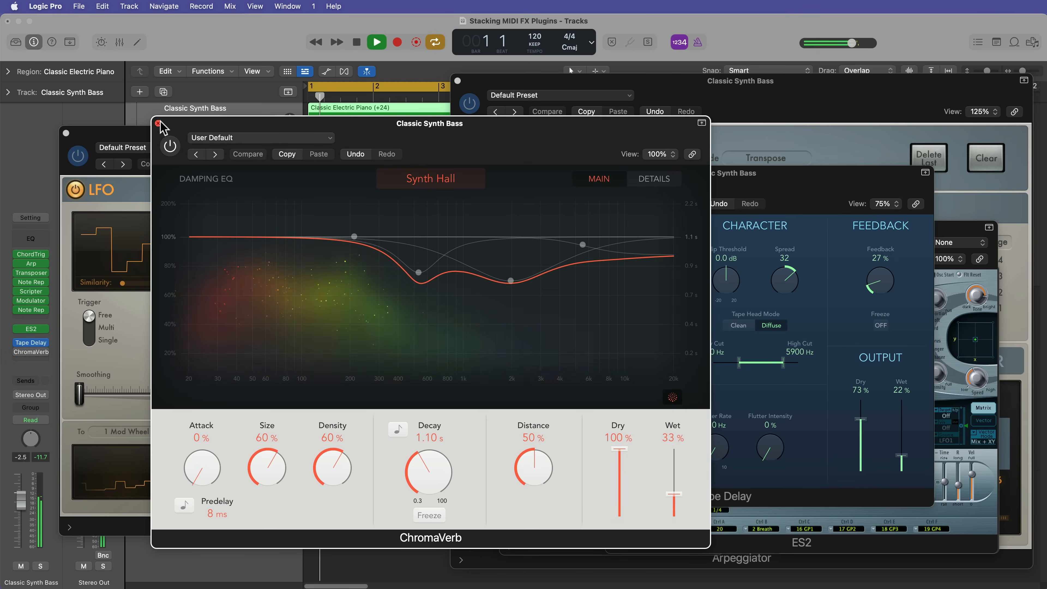
{"action": "left_click", "coordinate": [158, 123]}
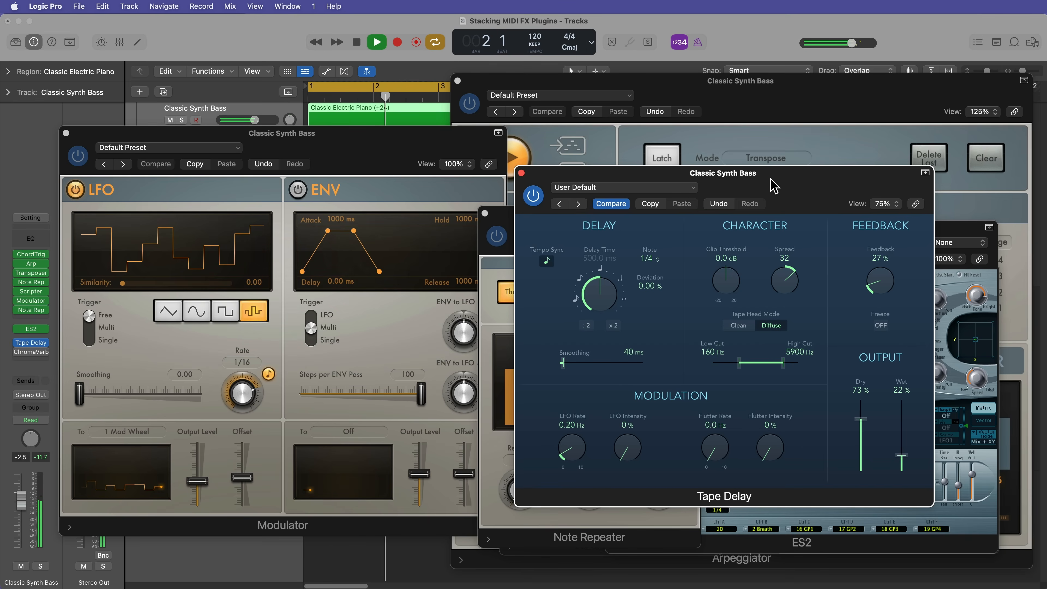
- Lower Tape Delay's Feedback to 17%, bypass the plug-in and close its window
{"action": "left_click_drag", "start_coordinate": [882, 281], "coordinate": [900, 240]}
{"action": "left_click_drag", "start_coordinate": [895, 292], "coordinate": [896, 301]}
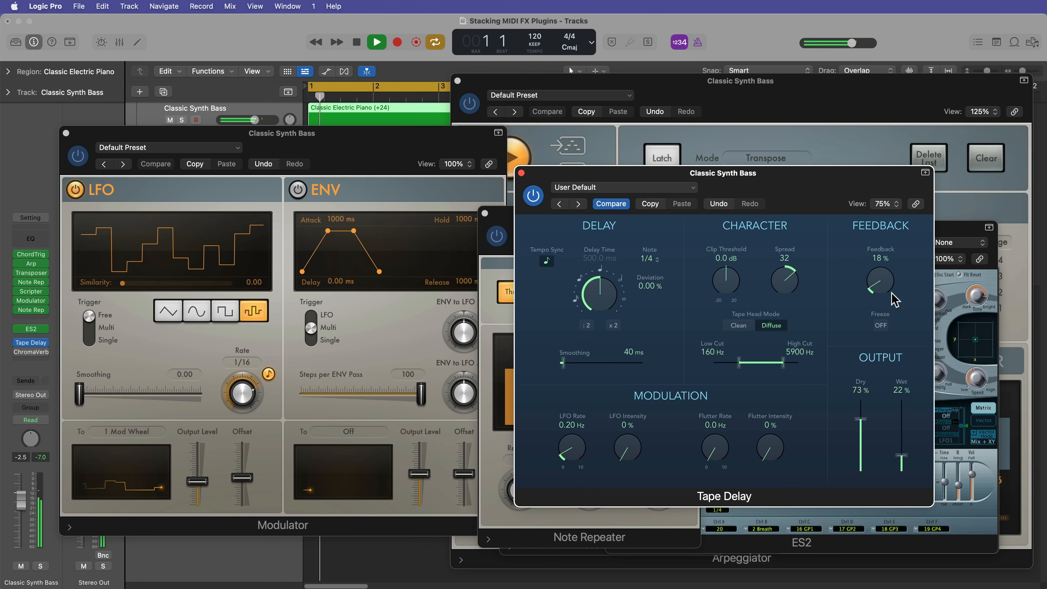
{"action": "left_click", "coordinate": [533, 195]}
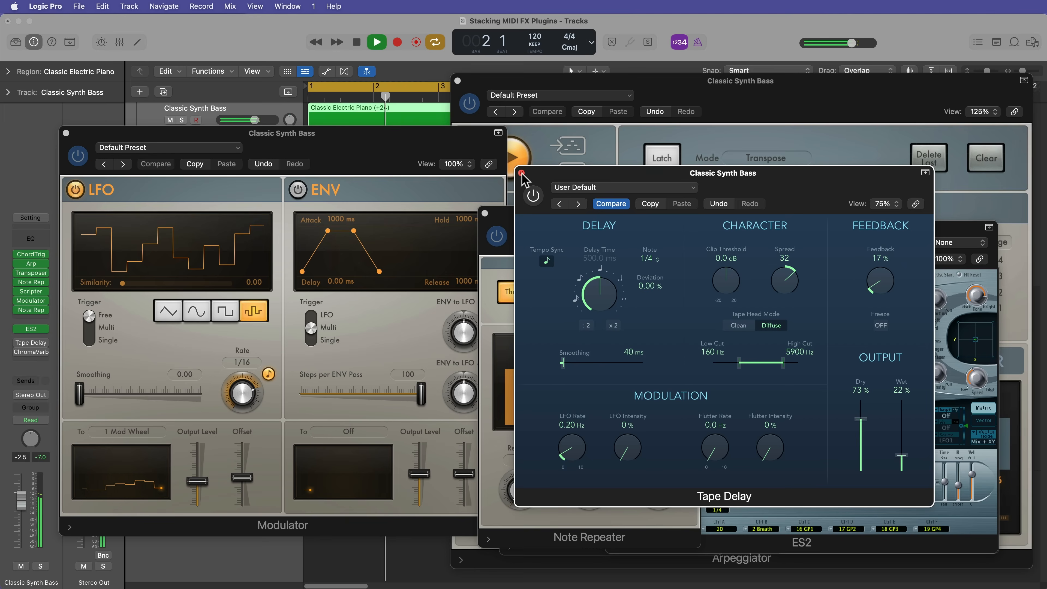
{"action": "left_click", "coordinate": [522, 173]}
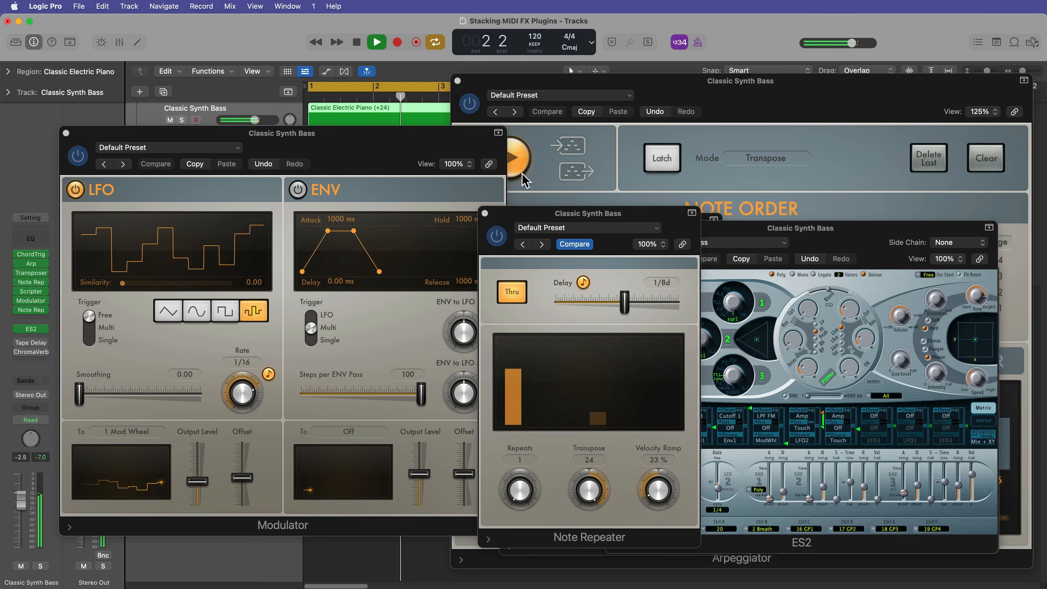
- Bypass the second Note Repeater, with the 1/8d delay, and the Modulator during playback, closing each plug-in window
{"action": "left_click", "coordinate": [564, 218]}
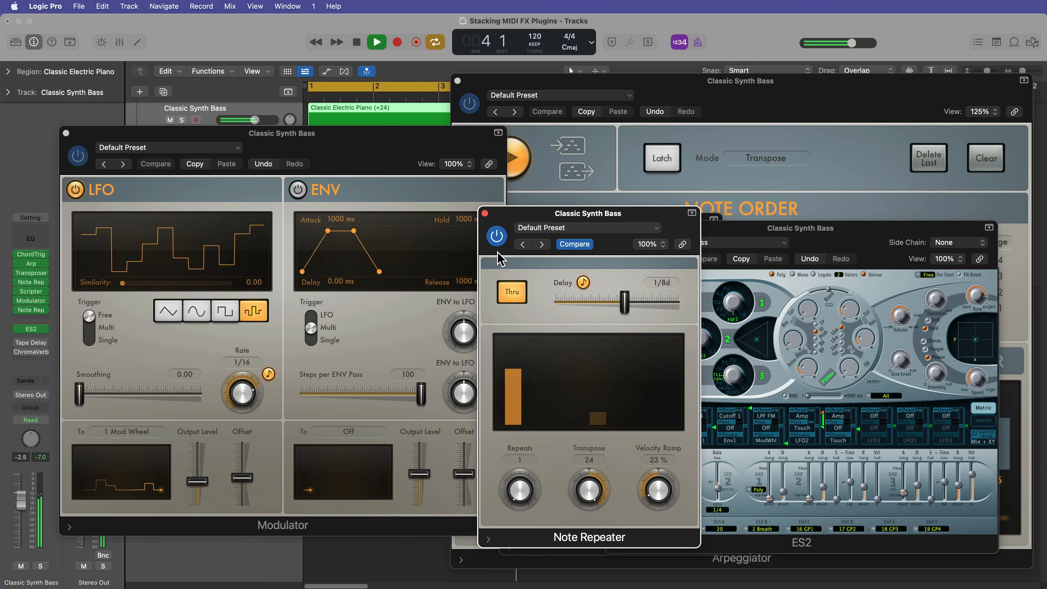
{"action": "left_click", "coordinate": [497, 237]}
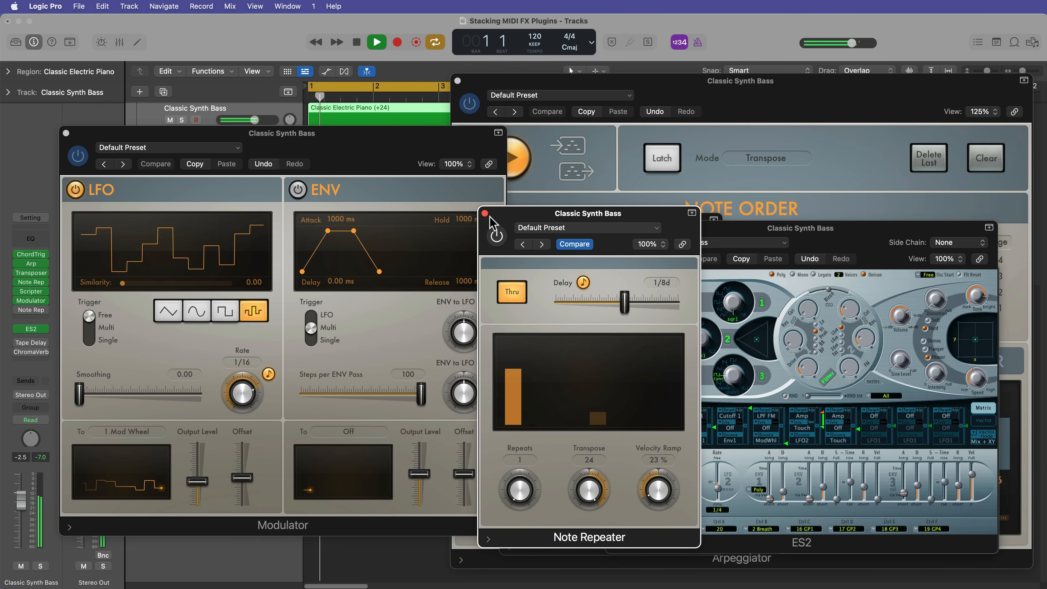
{"action": "left_click", "coordinate": [485, 213]}
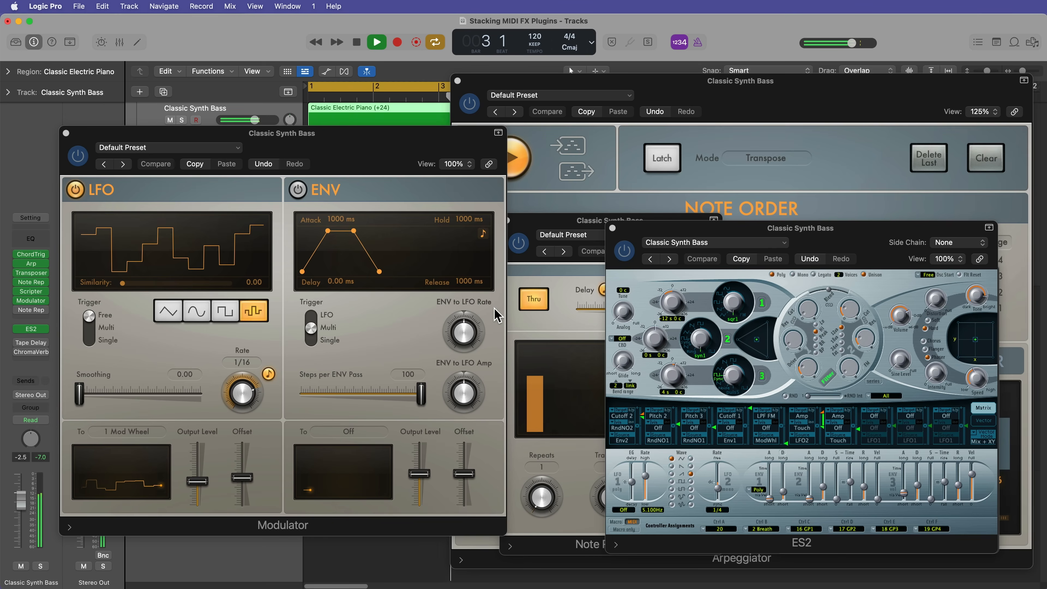
{"action": "left_click", "coordinate": [368, 147]}
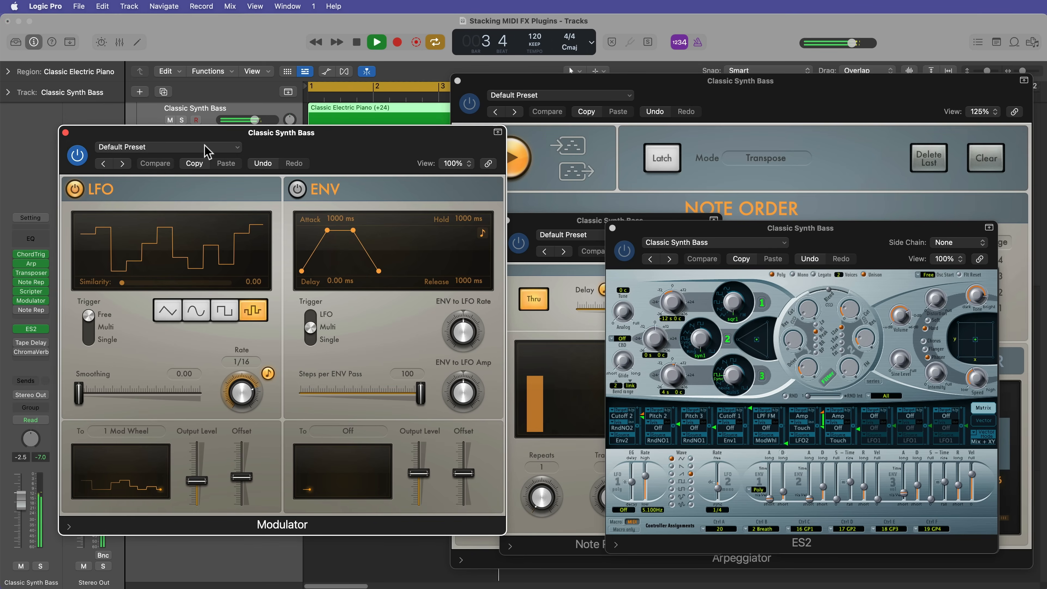
{"action": "left_click", "coordinate": [80, 158]}
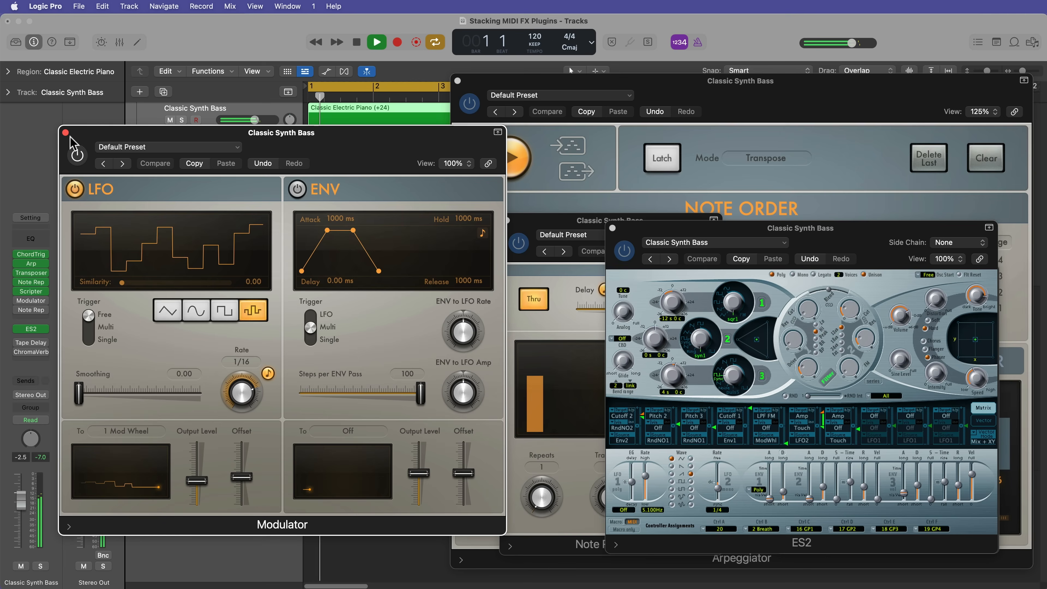
{"action": "left_click", "coordinate": [65, 132]}
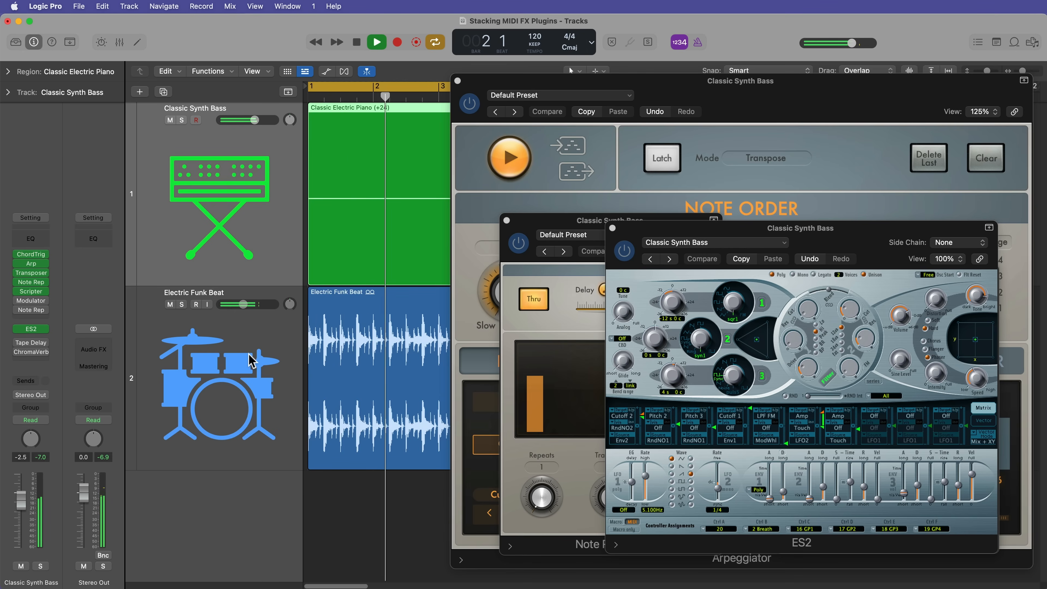
- Open Scripter, bypass it and close its window, and close the ES2 window as well
{"action": "left_click", "coordinate": [31, 292]}
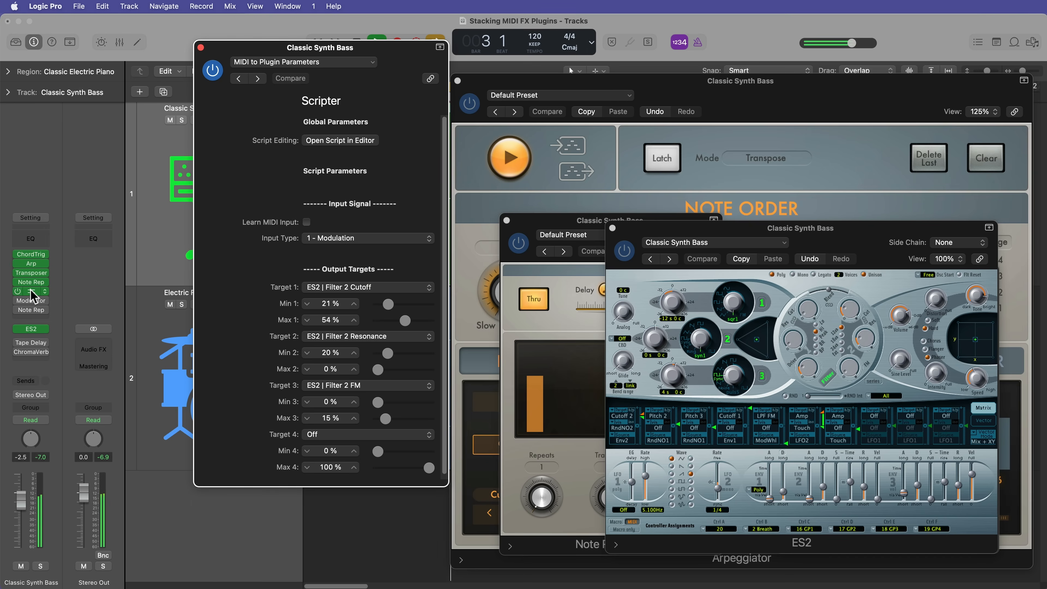
{"action": "left_click", "coordinate": [211, 71]}
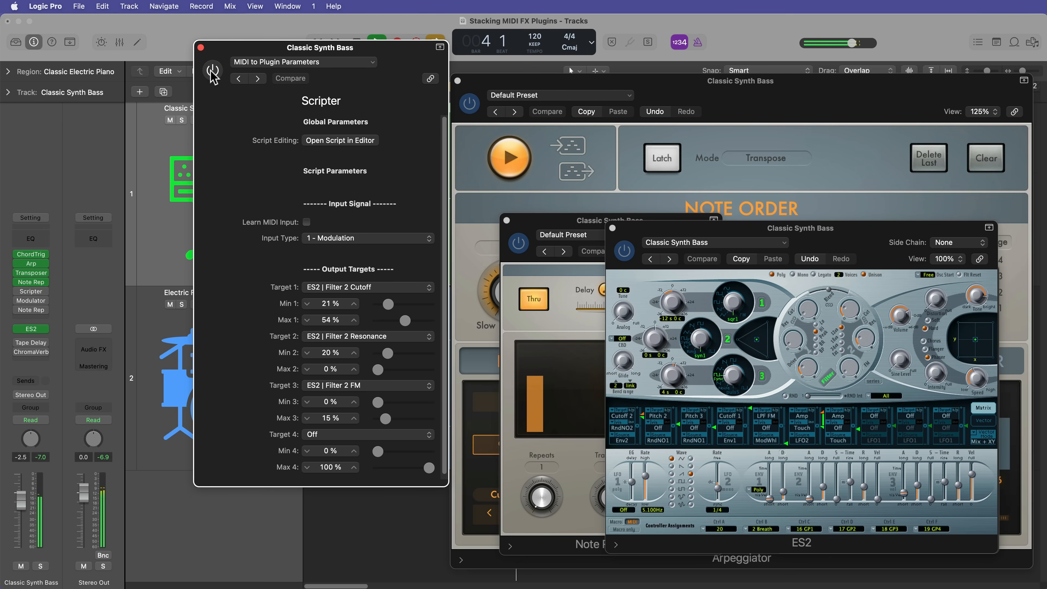
{"action": "left_click", "coordinate": [200, 48]}
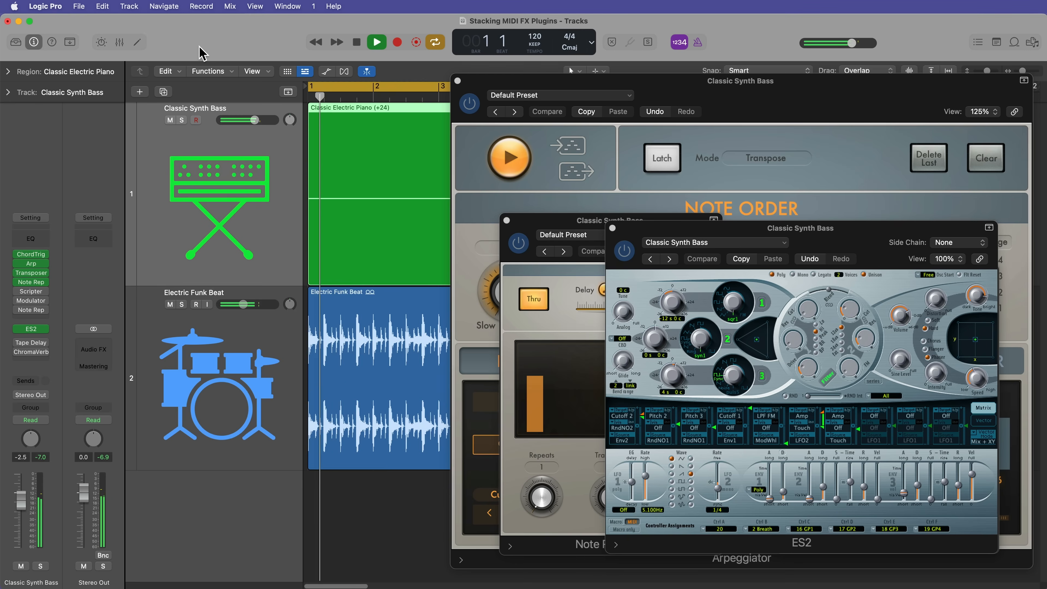
{"action": "left_click", "coordinate": [612, 228]}
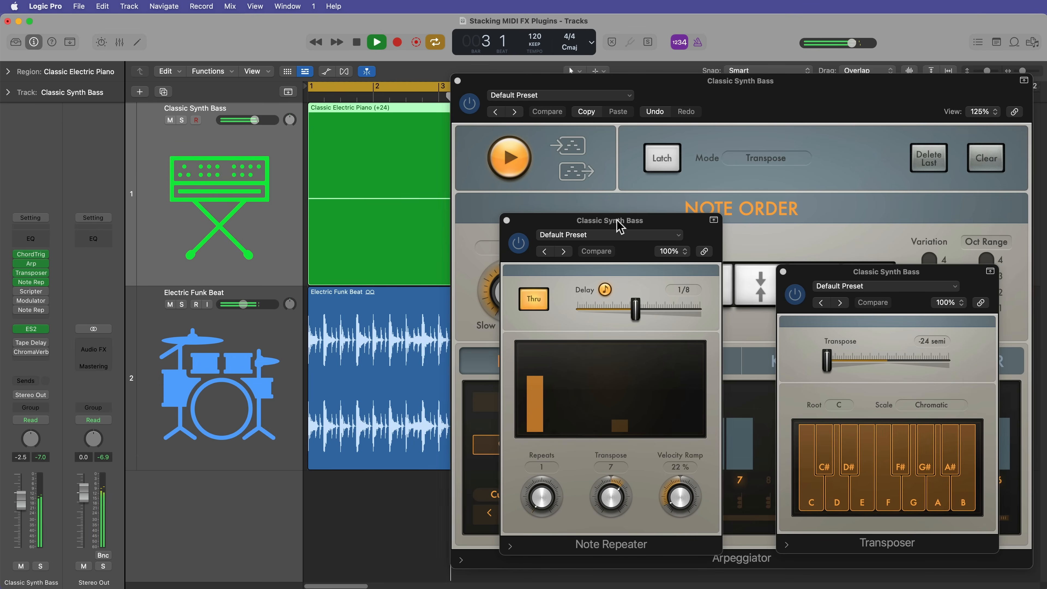
- Bypass the remaining Note Repeater and the Transposer during playback, closing both plug-in windows
{"action": "left_click", "coordinate": [610, 227]}
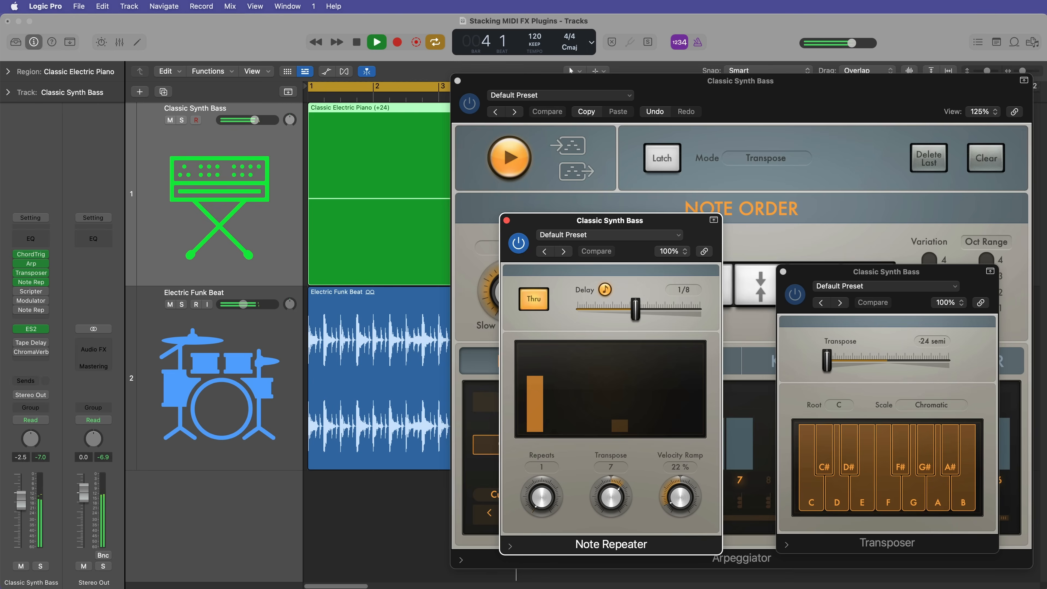
{"action": "left_click", "coordinate": [520, 245]}
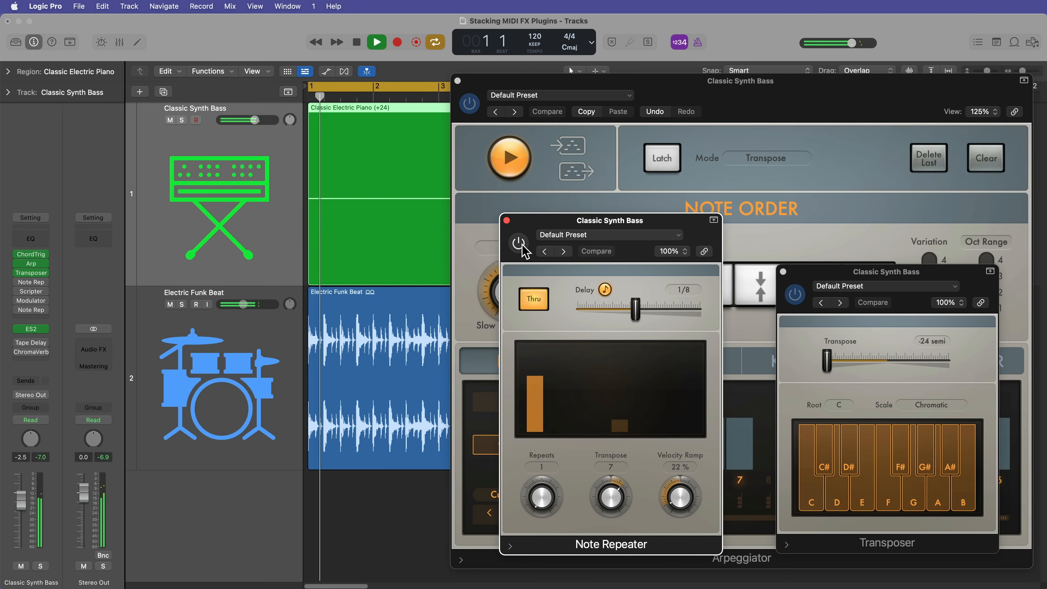
{"action": "left_click", "coordinate": [507, 221]}
{"action": "left_click_drag", "start_coordinate": [899, 276], "coordinate": [299, 271]}
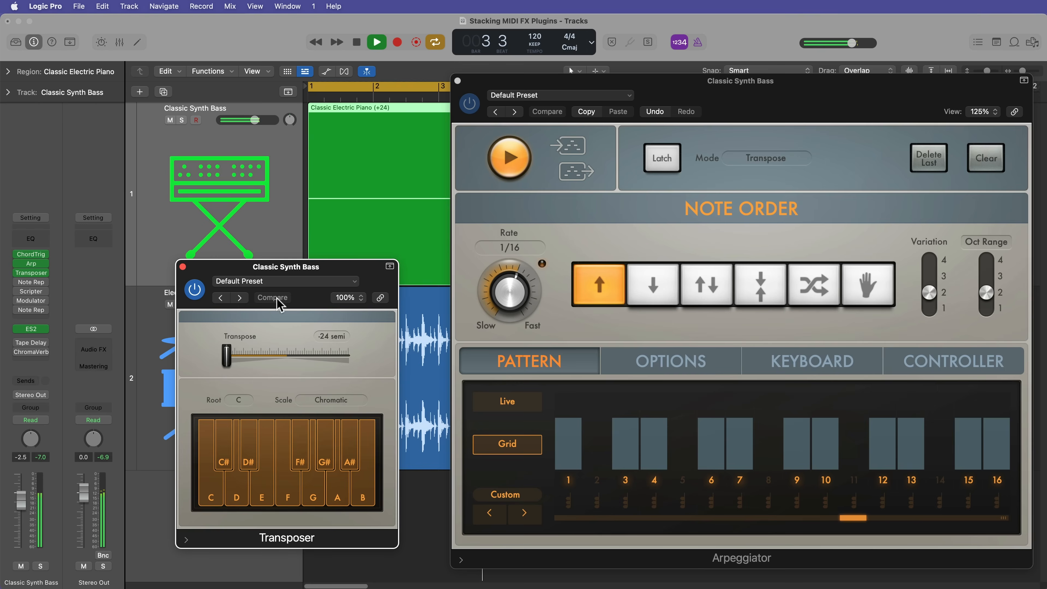
{"action": "left_click", "coordinate": [199, 293]}
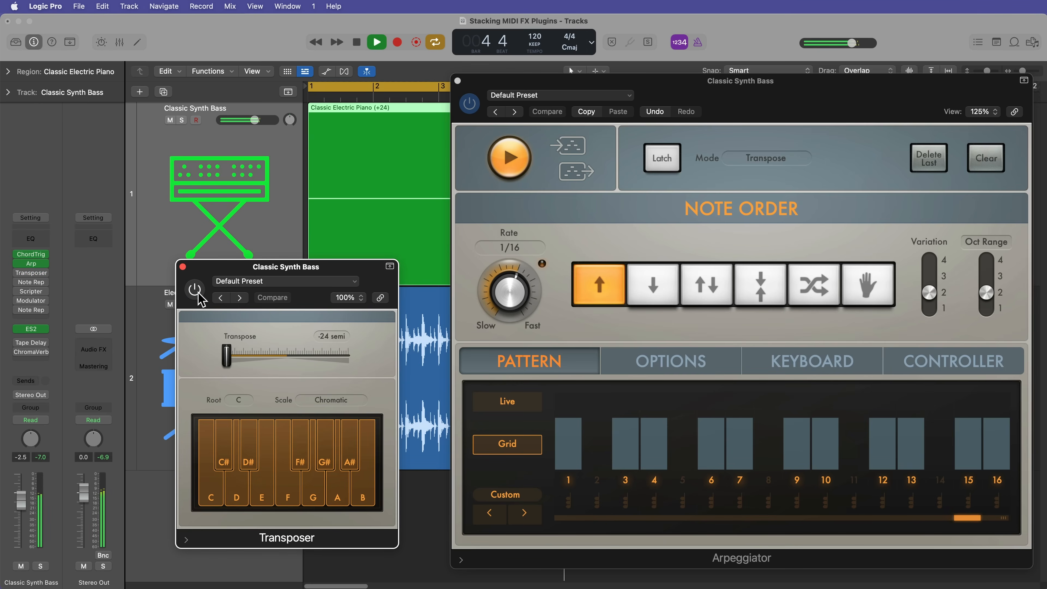
{"action": "left_click", "coordinate": [183, 267]}
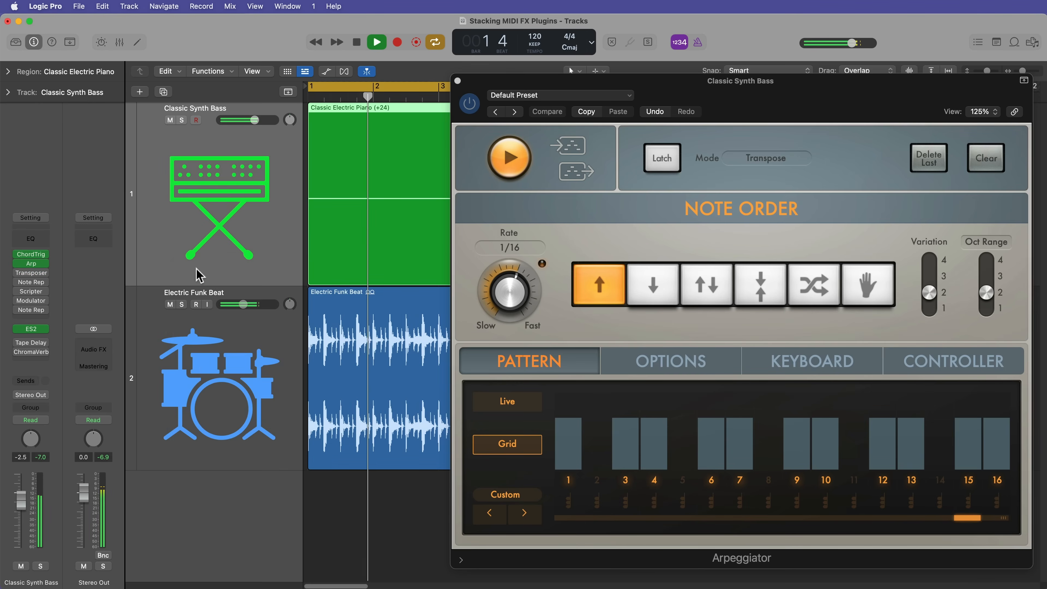
- Bypass the Arpeggiator and the Chord Trigger and close their windows, leaving only ES2 active on the synth track
{"action": "left_click", "coordinate": [666, 91]}
{"action": "left_click", "coordinate": [469, 103]}
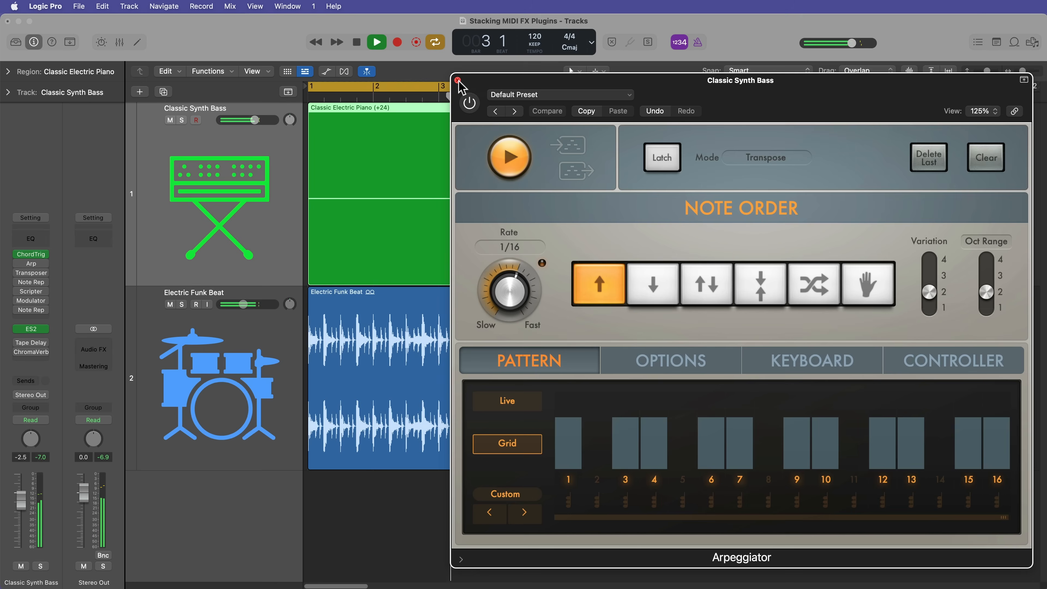
{"action": "left_click", "coordinate": [457, 80]}
{"action": "left_click", "coordinate": [788, 201]}
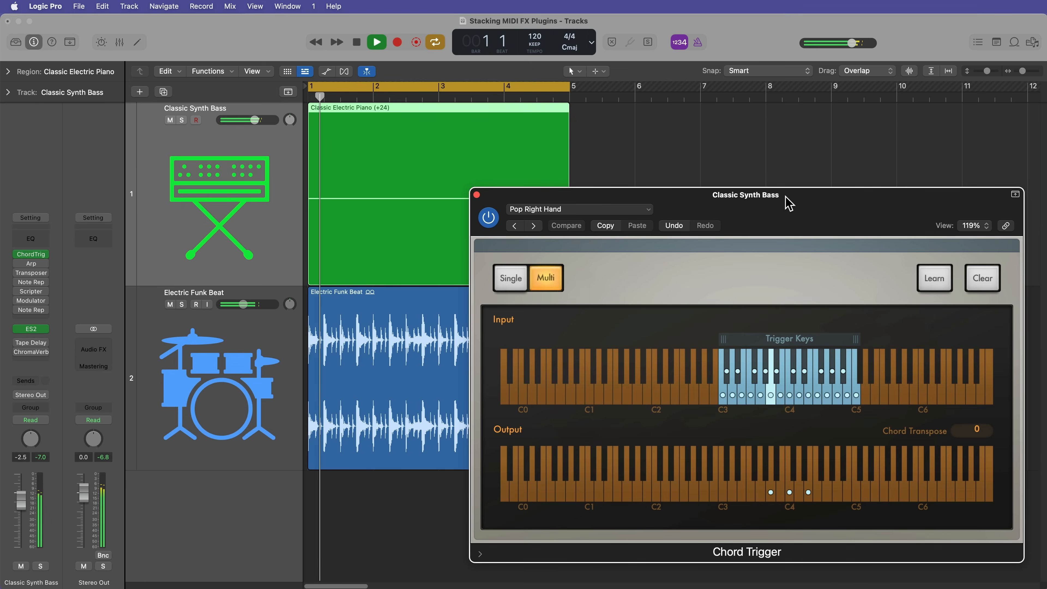
{"action": "left_click", "coordinate": [476, 194]}
- Deselect the synth region, restart playback to hear the original held note without any effects, and stop playback
{"action": "left_click", "coordinate": [702, 193]}
{"action": "key", "text": "space"}
{"action": "key", "text": "space"}
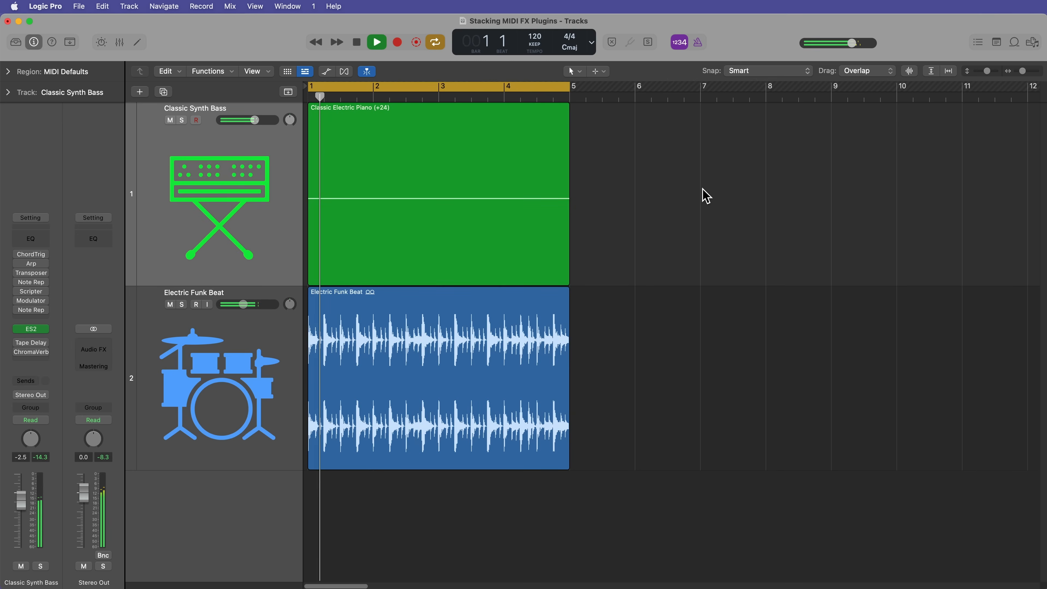
{"action": "key", "text": "space"}
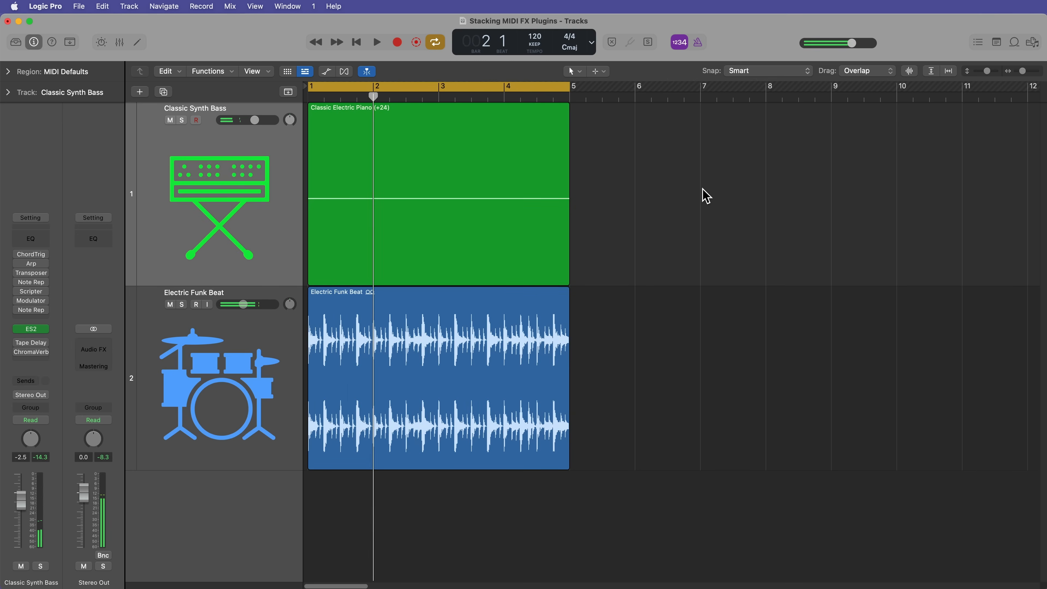